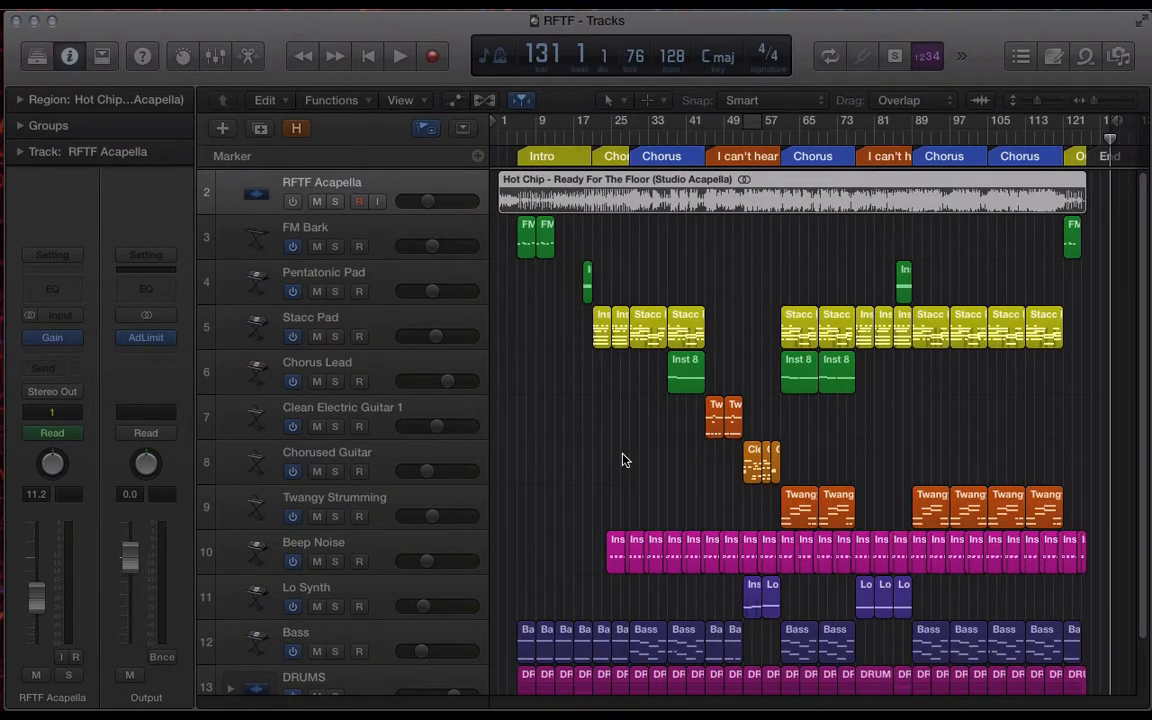
# Play the arrangement from the start of the Intro section at bar 5.
pyautogui.scroll(-2, 622, 460)
pyautogui.scroll(2, 622, 460)
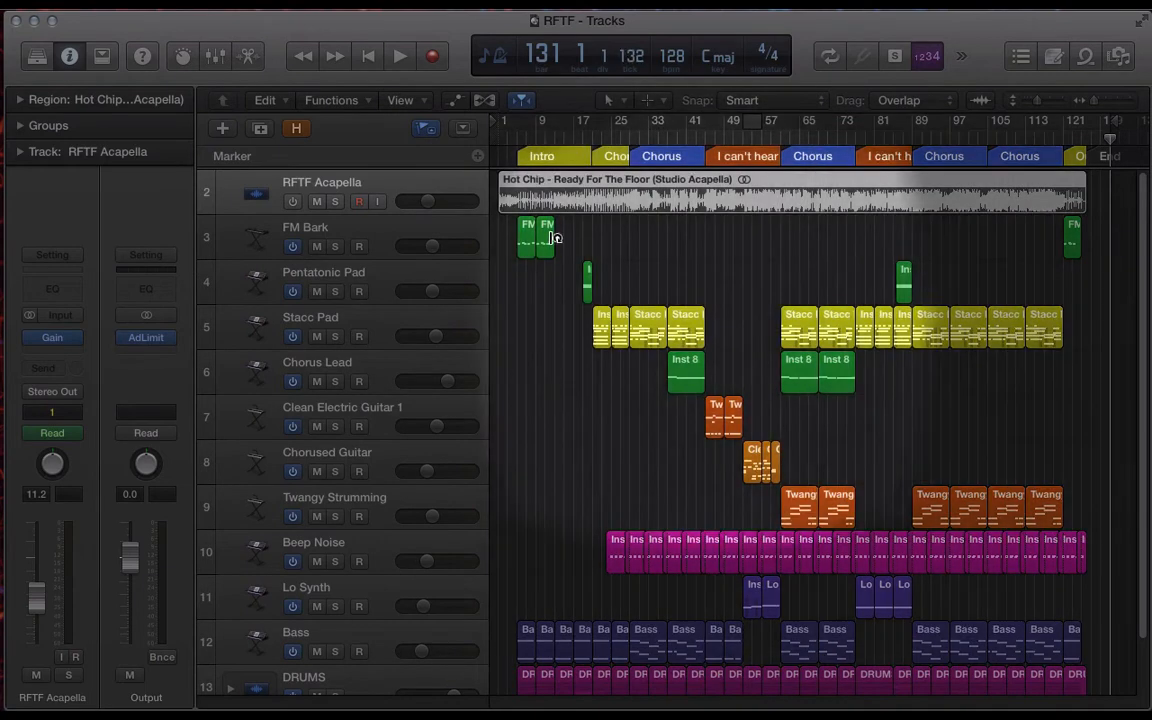
pyautogui.press('super+Right')
pyautogui.press('super+Right')
pyautogui.press('super+Right')
pyautogui.press('super+Right')
pyautogui.press('super+Right')
pyautogui.click(600, 149)
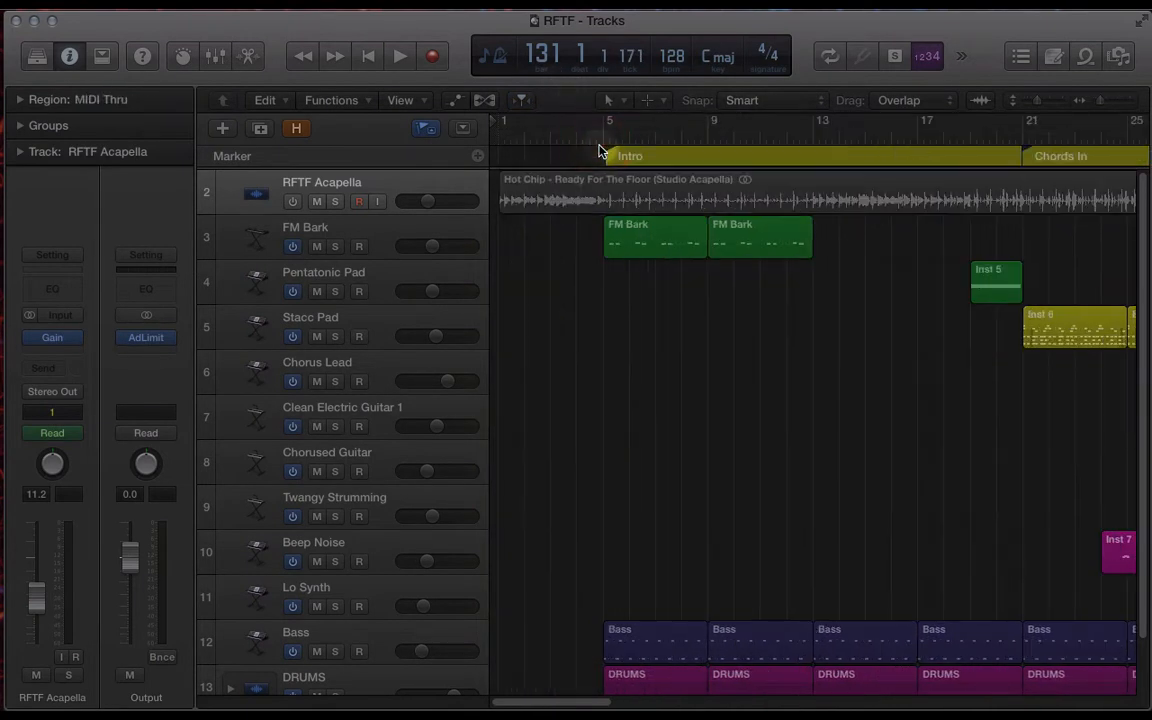
pyautogui.click(601, 146)
pyautogui.press('space')
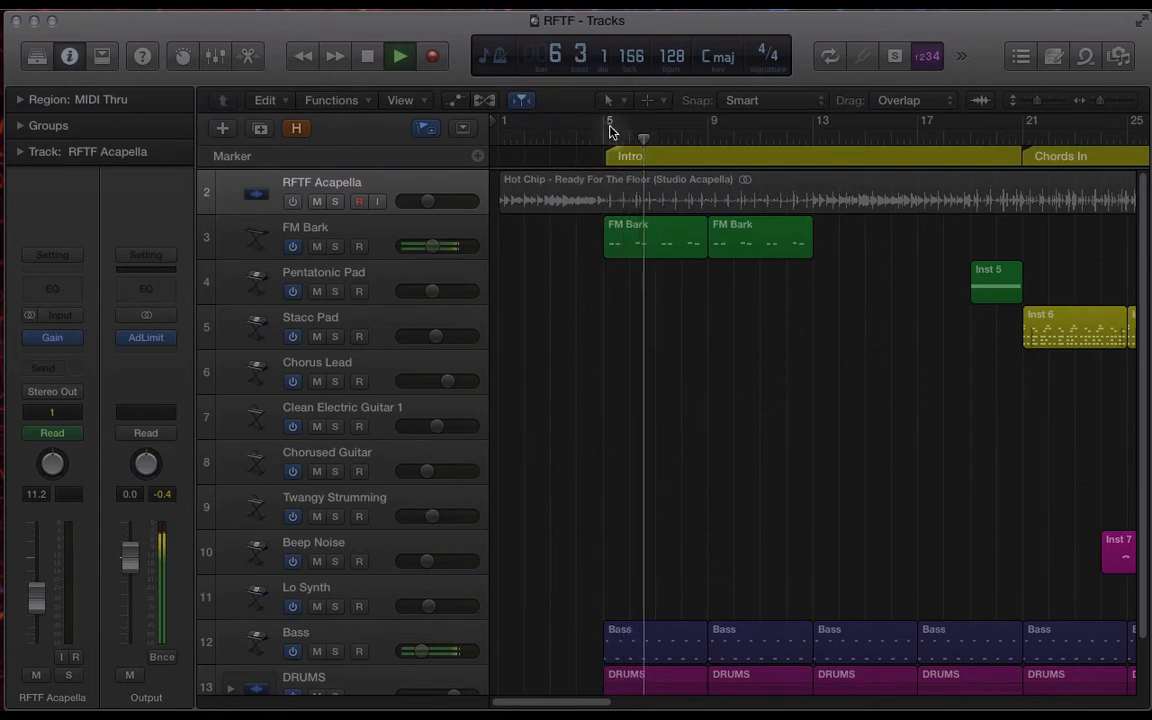
# Set the cycle range to bars 5 to 9, listen to the loop briefly and stop playback.
pyautogui.moveTo(607, 121); pyautogui.dragTo(716, 133)
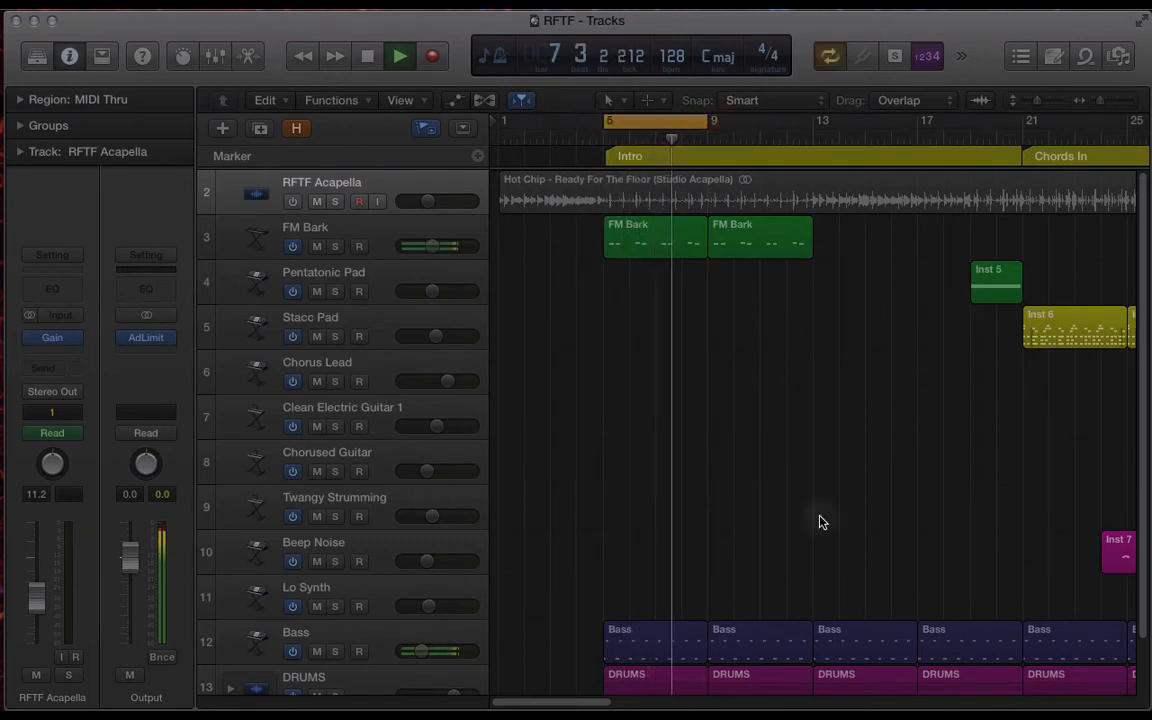
pyautogui.scroll(-3, 612, 396)
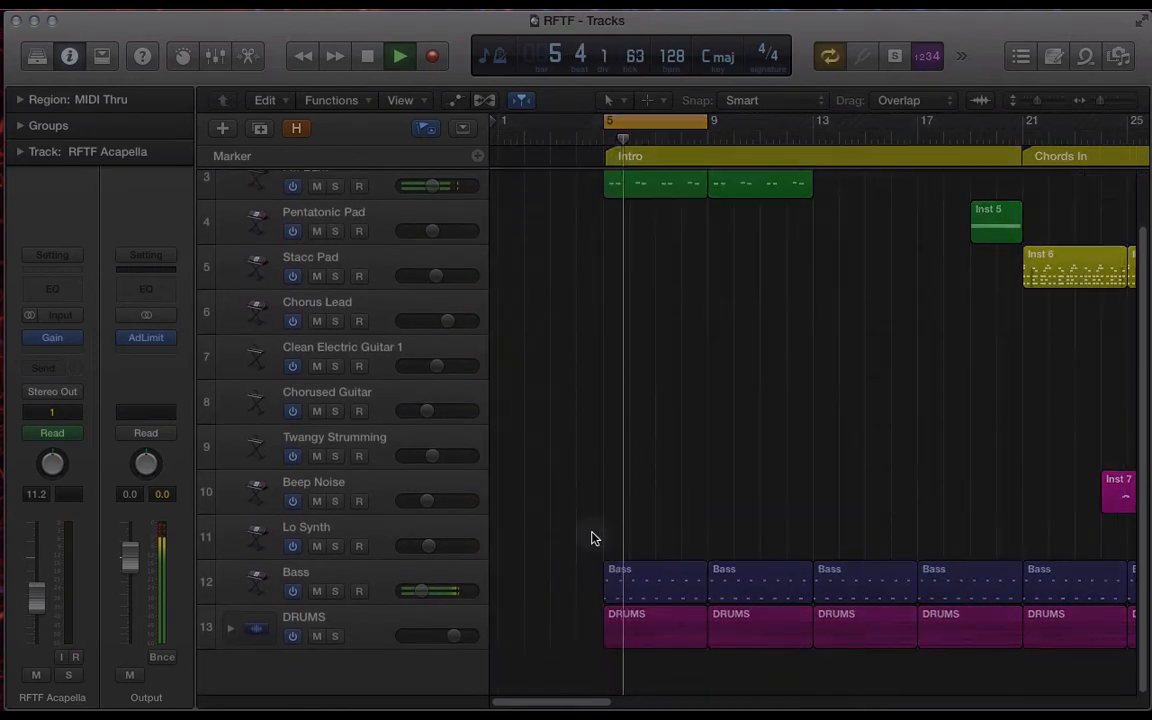
pyautogui.press('space')
# Play the DRUMS track stack soloed and expand it to list its subtracks.
pyautogui.click(367, 630)
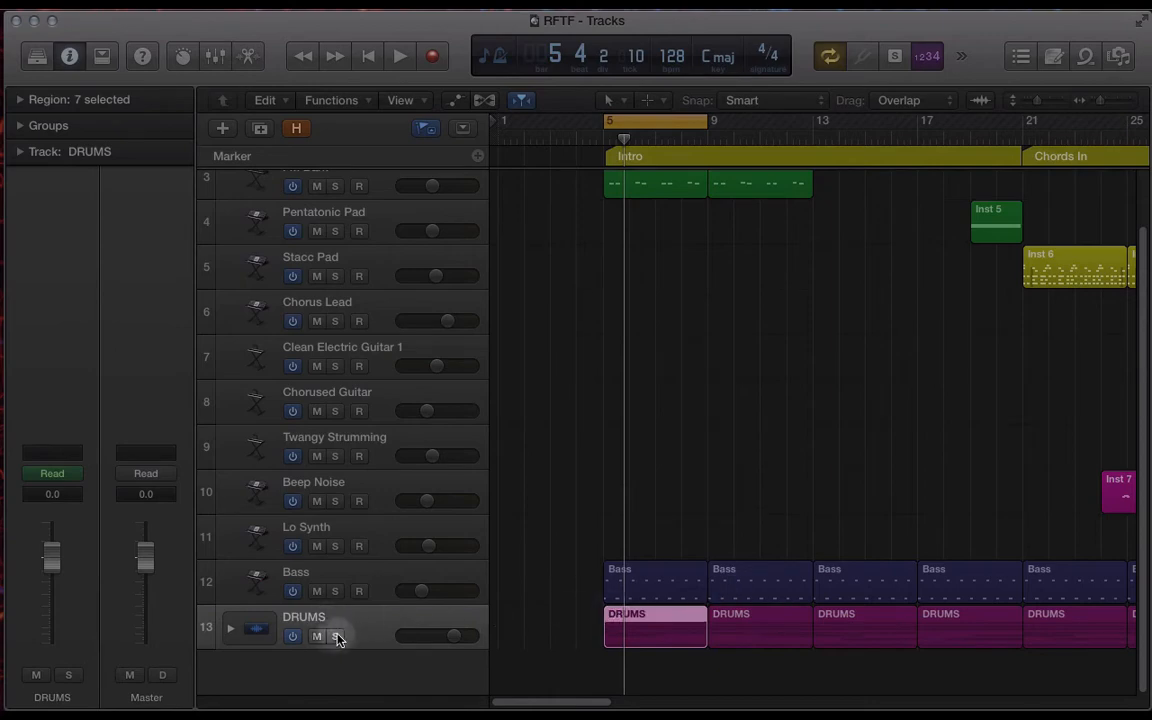
pyautogui.click(336, 637)
pyautogui.press('space')
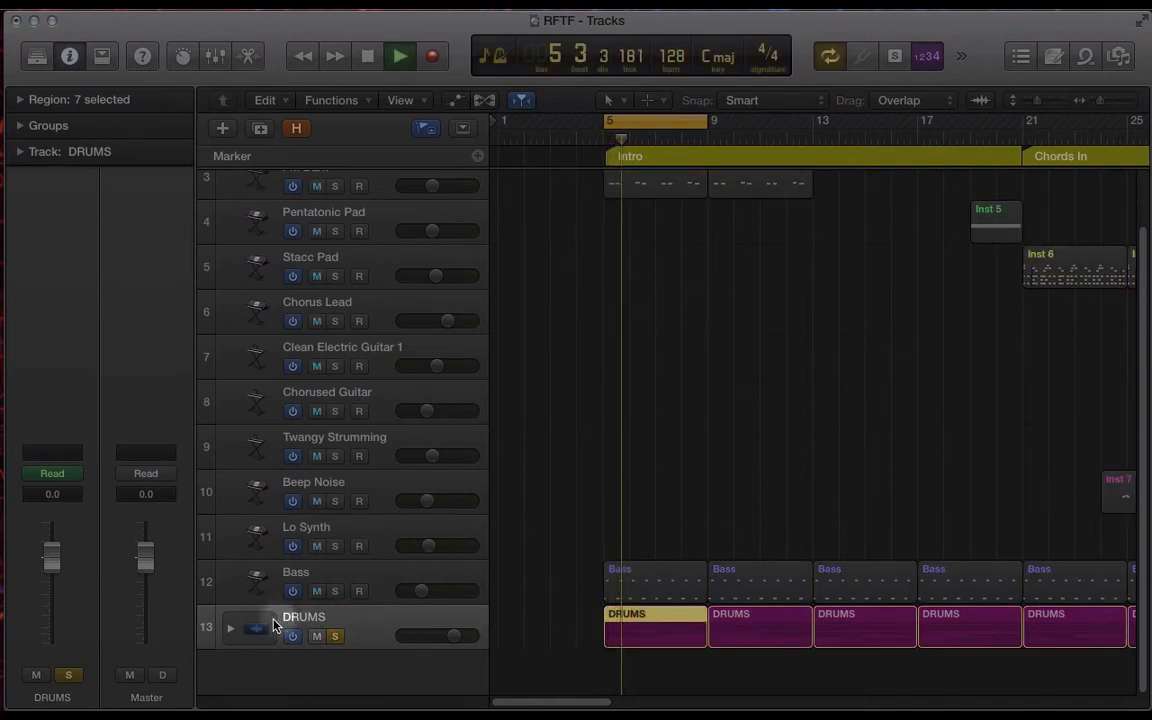
pyautogui.click(231, 627)
pyautogui.scroll(-8, 566, 403)
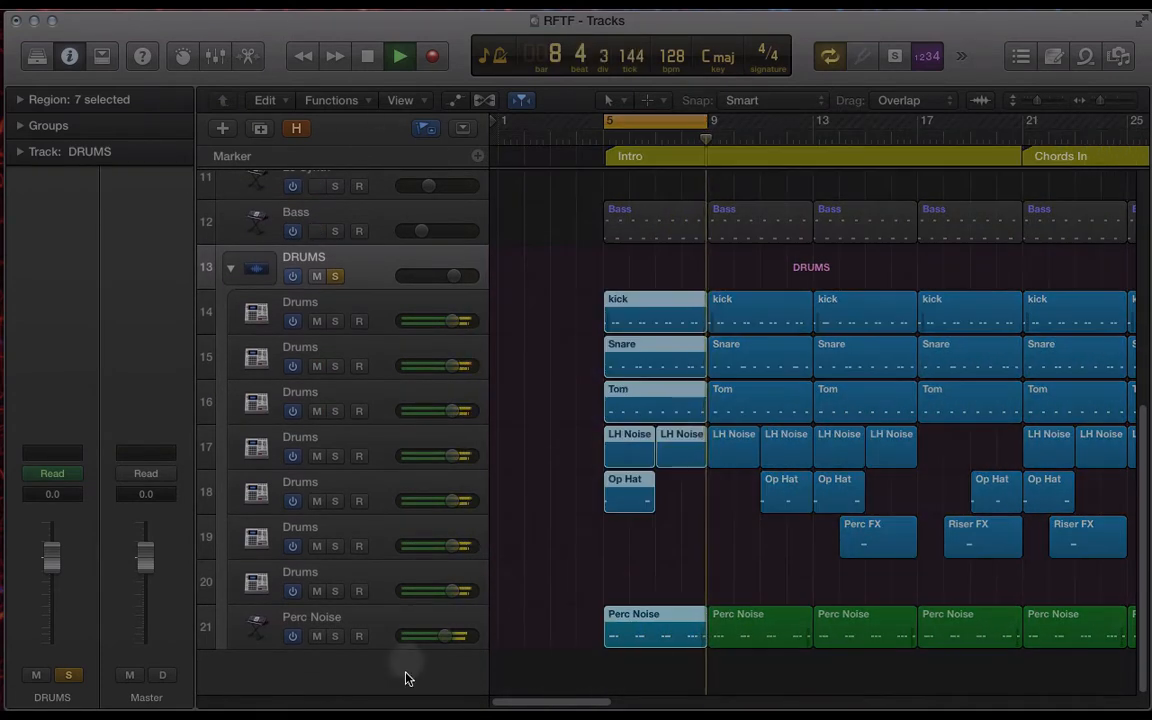
pyautogui.press('space')
# Solo the Perc Noise track instead of the DRUMS stack and listen to its loop.
pyautogui.hotkey('ctrl', 's')
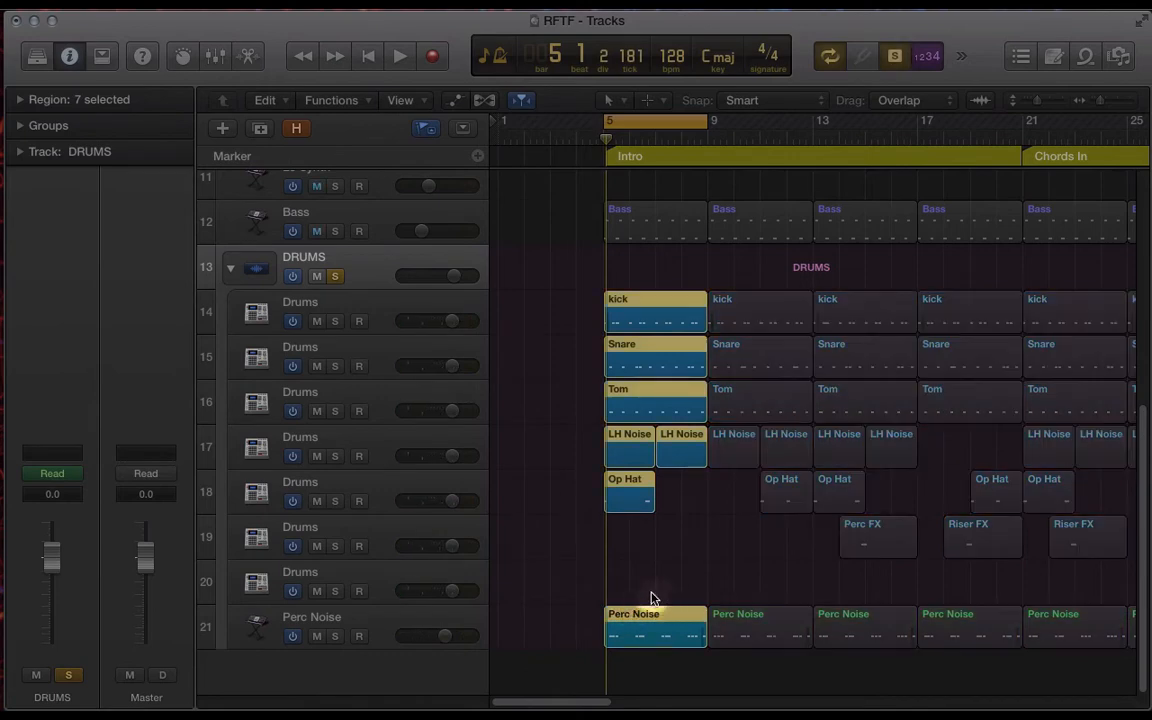
pyautogui.click(645, 630)
pyautogui.press('space')
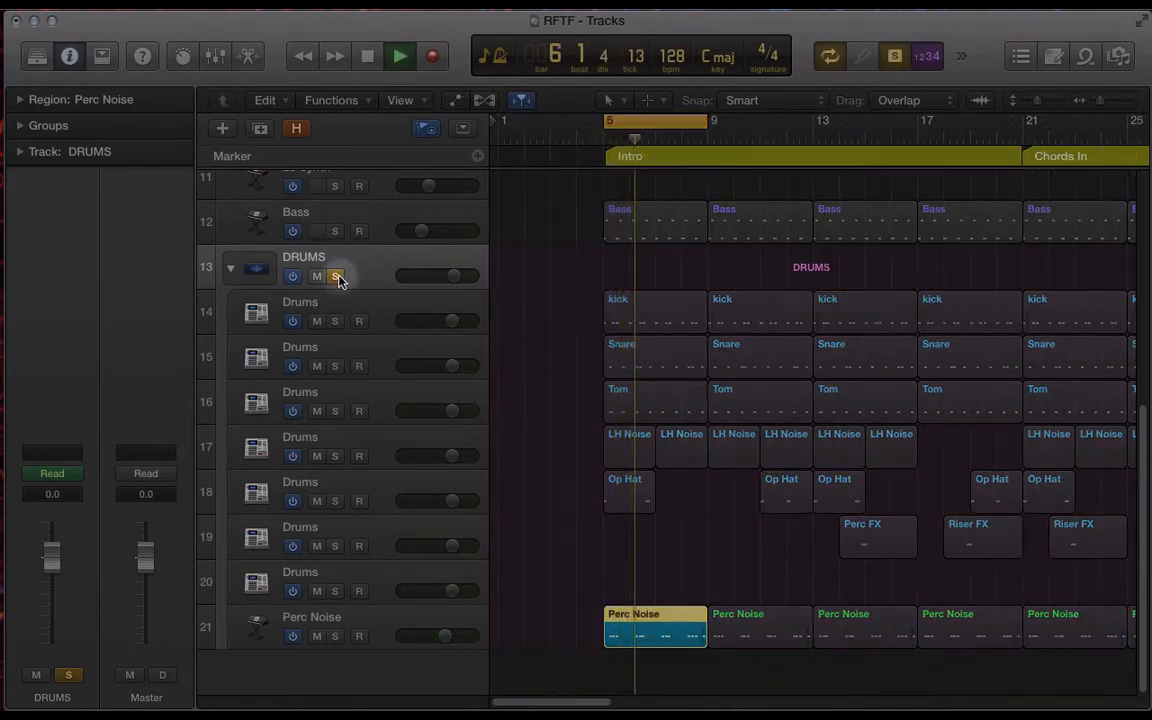
pyautogui.click(335, 637)
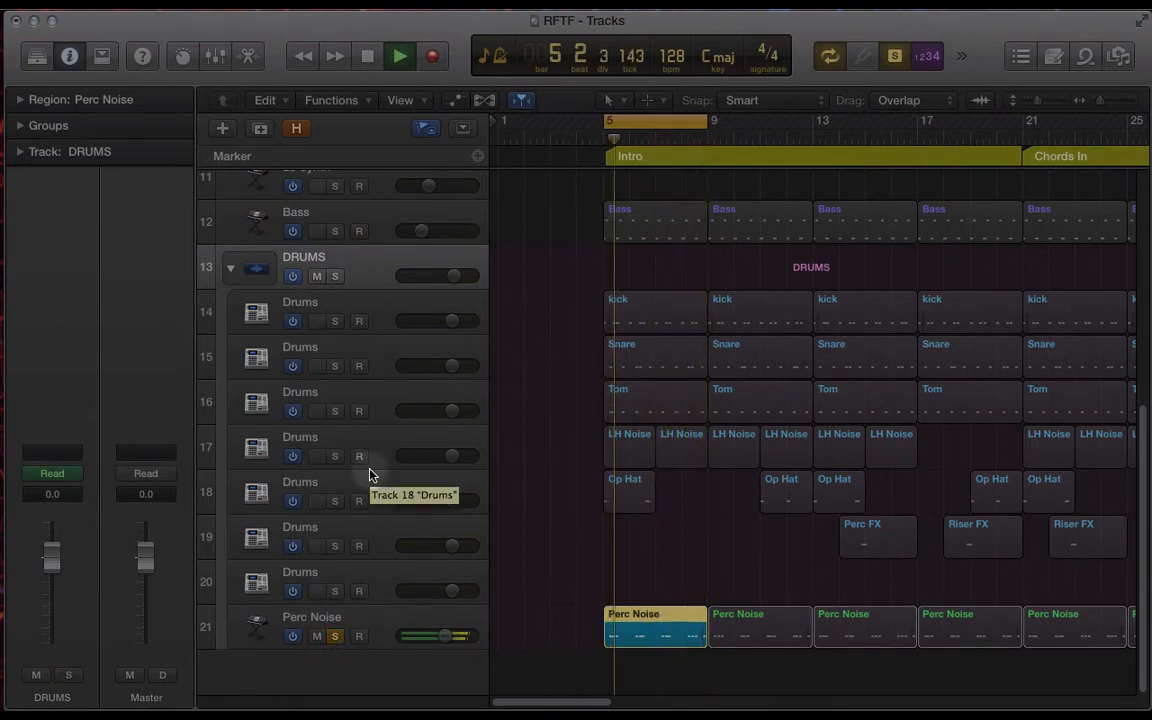
pyautogui.press('space')
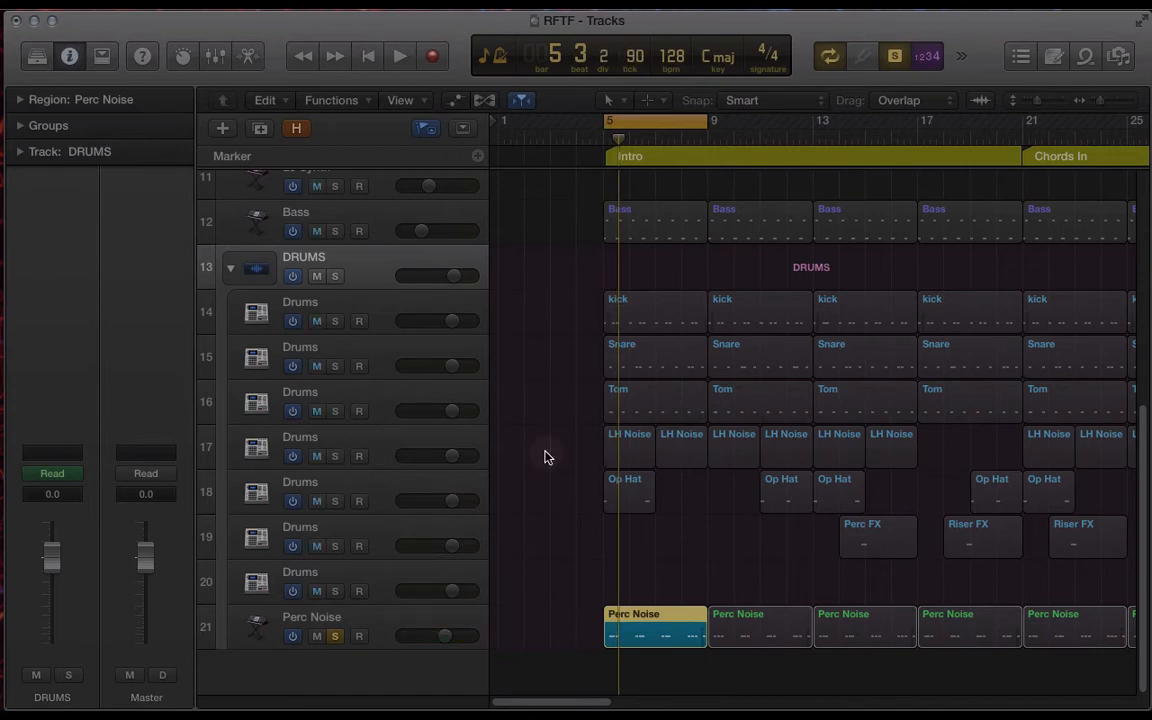
# Select all Perc Noise regions across the song and open them in the Piano Roll.
pyautogui.press('super+Left')
pyautogui.press('super+Right')
pyautogui.press('super+Left')
pyautogui.press('super+Left')
pyautogui.press('super+Left')
pyautogui.press('super+Left')
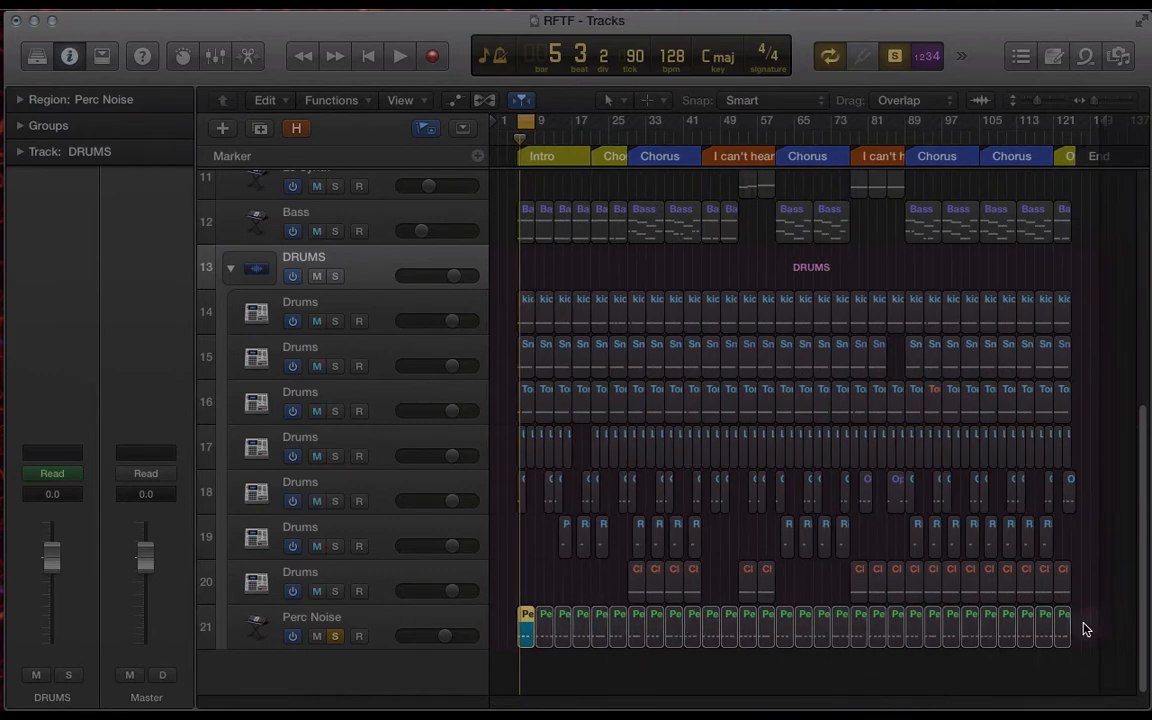
pyautogui.moveTo(507, 625); pyautogui.dragTo(1079, 622)
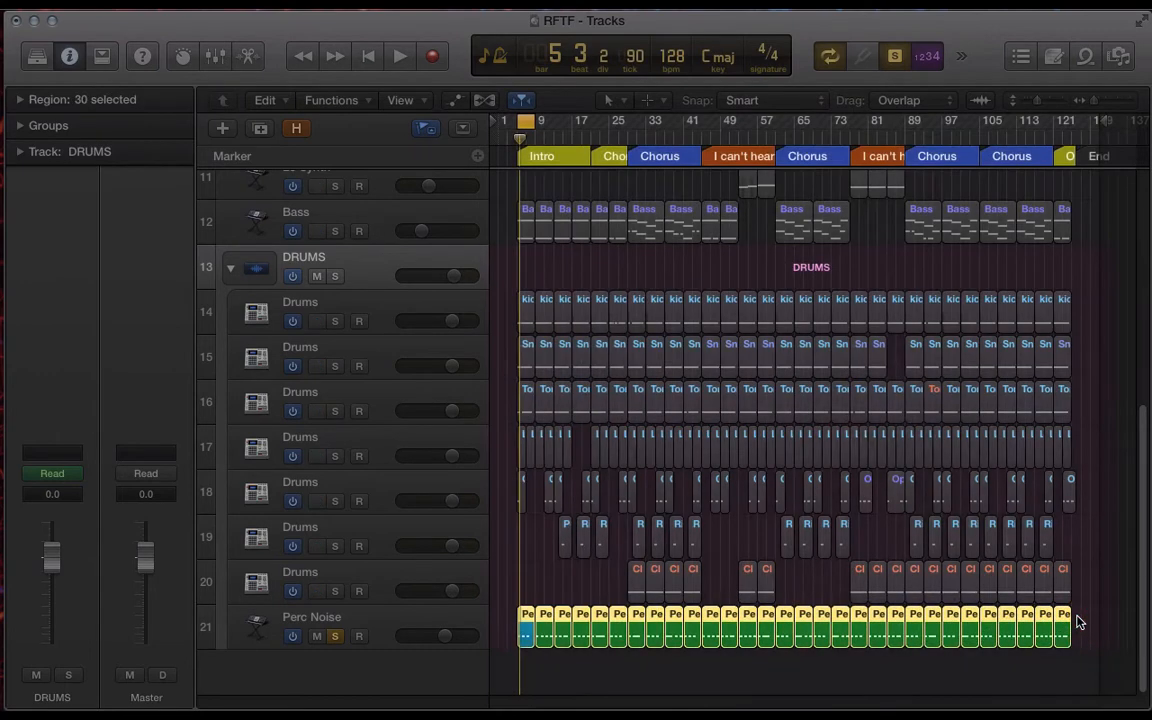
pyautogui.press('p')
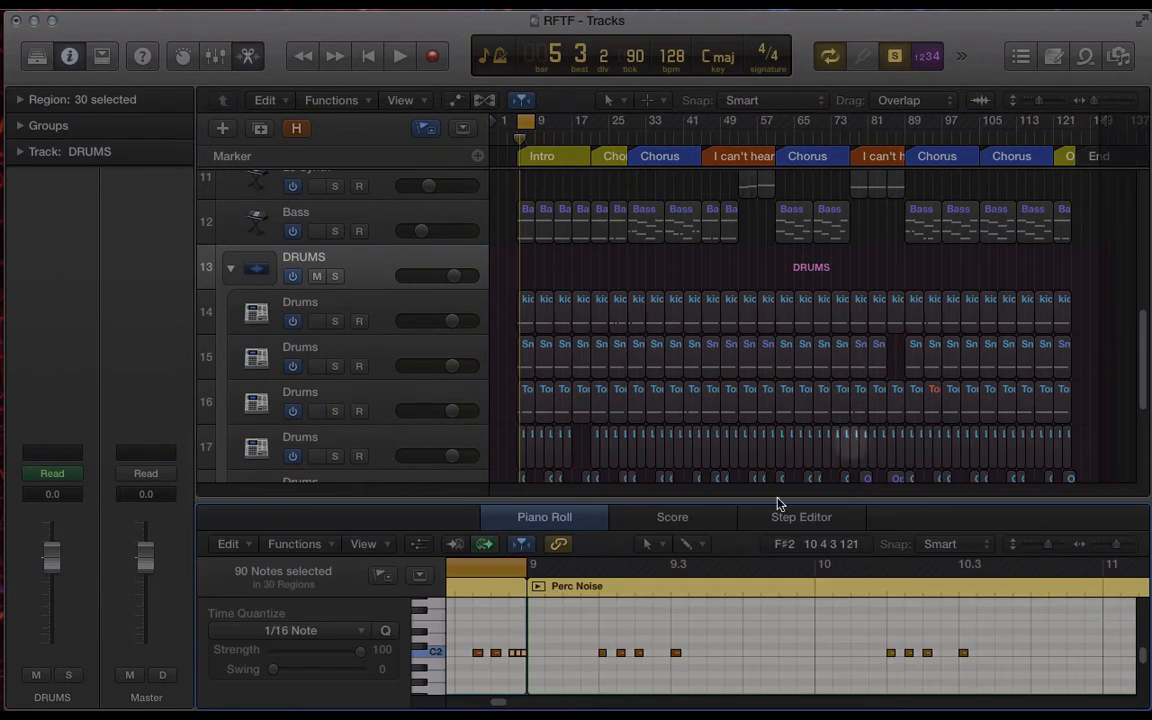
# Enlarge the Piano Roll editor to fill most of the window, with several Perc Noise regions in view.
pyautogui.moveTo(545, 499); pyautogui.dragTo(545, 213)
pyautogui.press('super+Left')
pyautogui.press('super+Left')
pyautogui.press('super+Left')
pyautogui.press('super+Left')
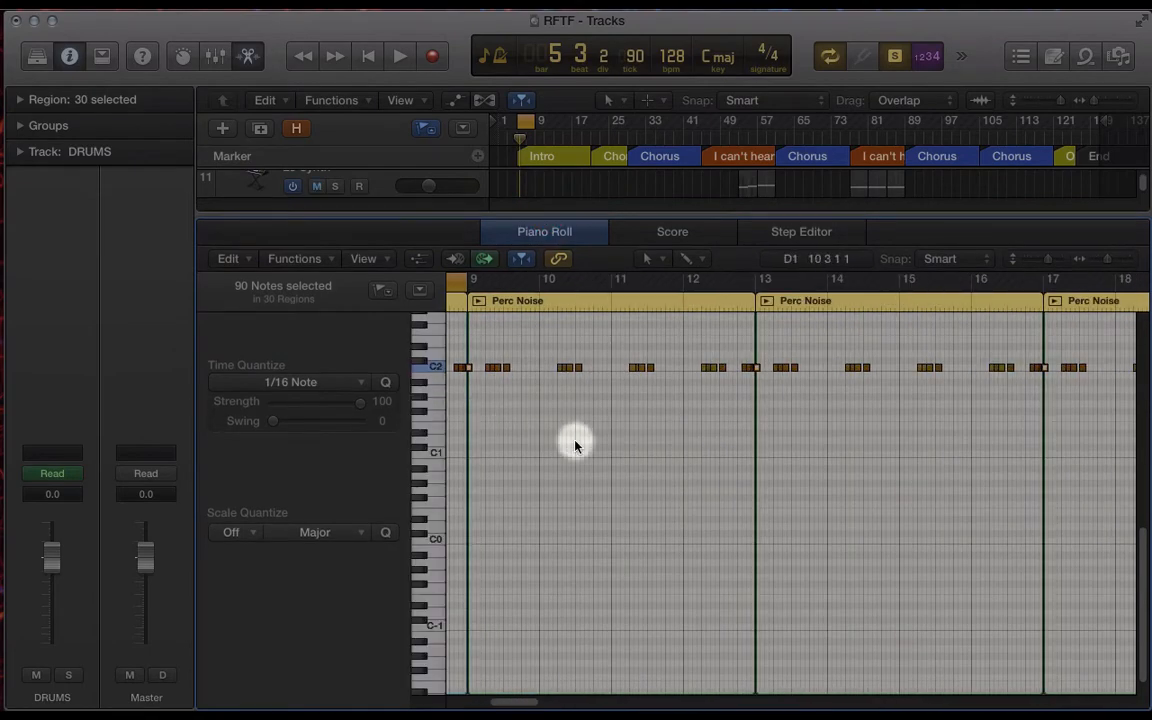
pyautogui.hscroll(-5, 573, 442)
pyautogui.hscroll(5, 575, 446)
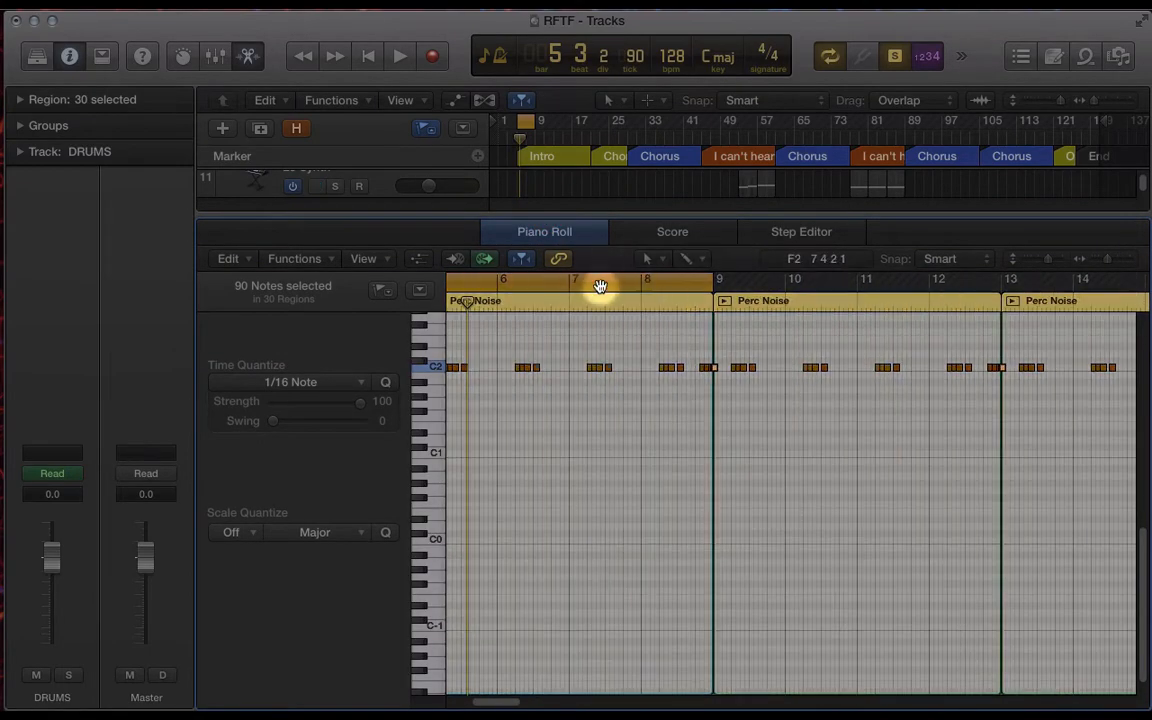
# Review the Perc Noise notes throughout the song and place the playhead at the last region's end, bar 125.
pyautogui.click(600, 281)
pyautogui.hscroll(-5, 573, 481)
pyautogui.hscroll(10, 573, 482)
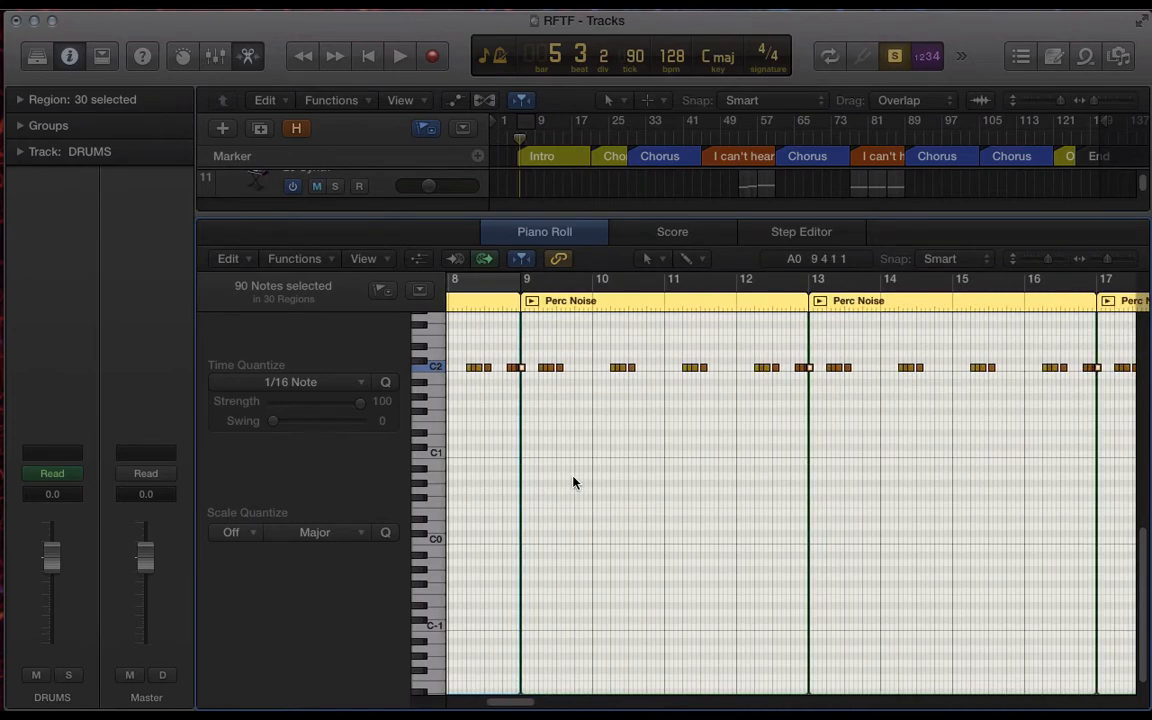
pyautogui.hscroll(15, 573, 483)
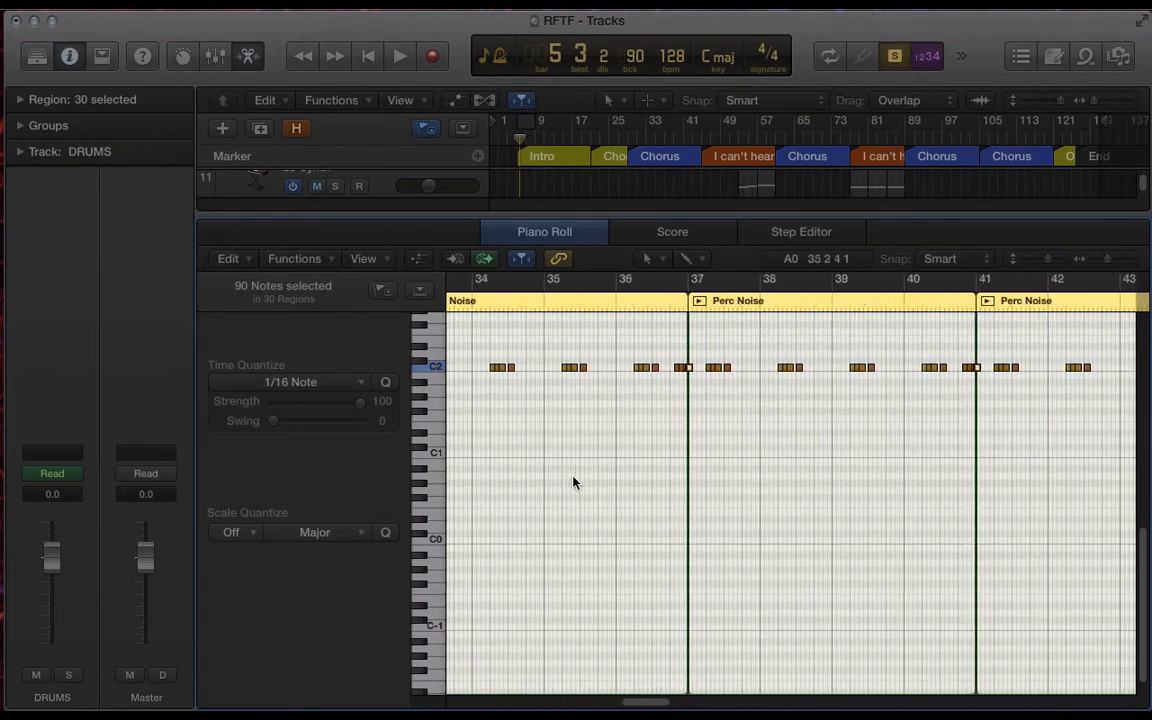
pyautogui.hscroll(10, 573, 483)
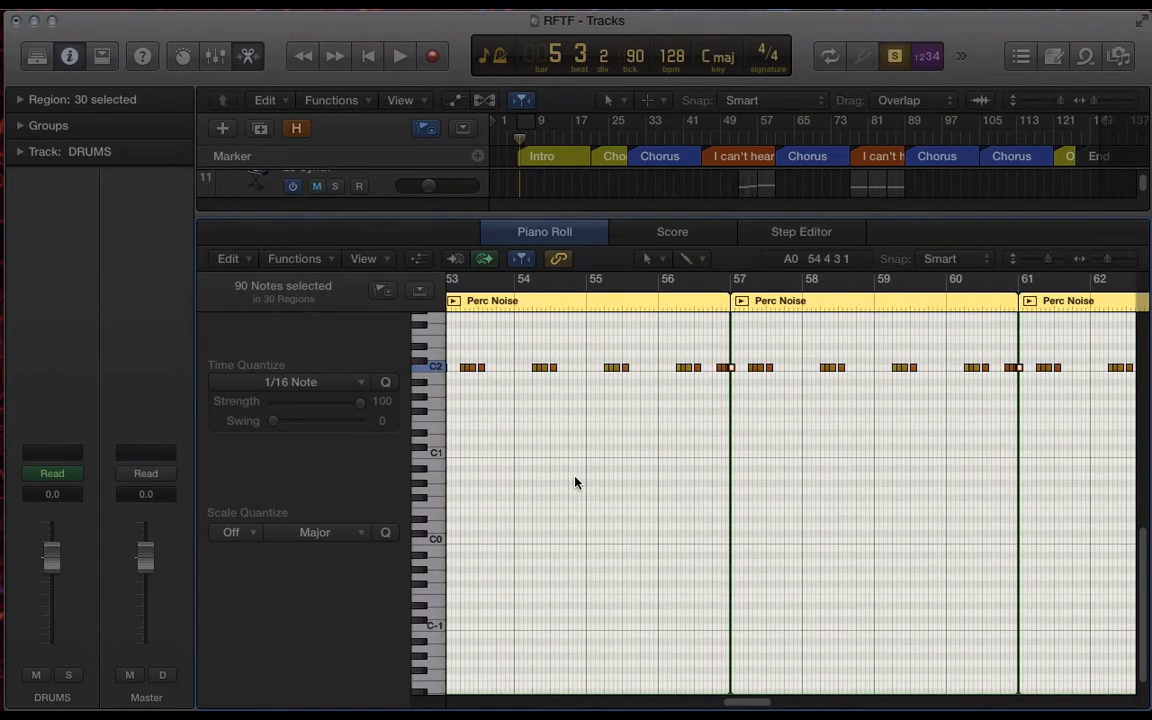
pyautogui.hscroll(20, 576, 483)
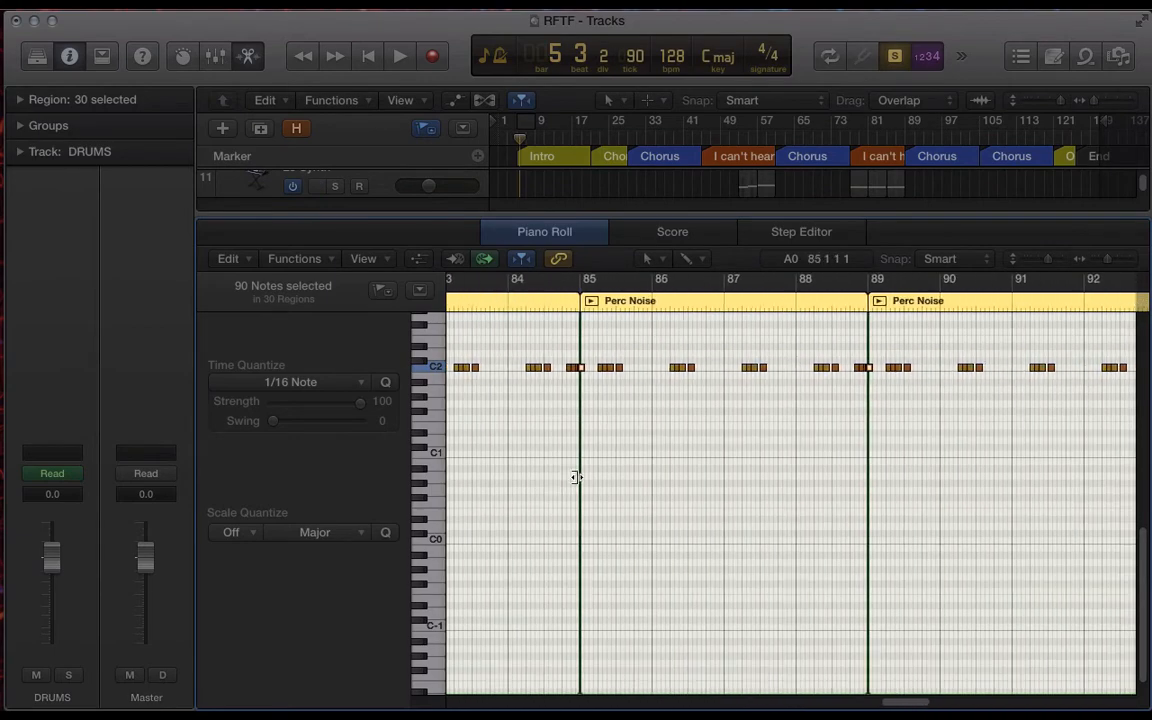
pyautogui.hscroll(10, 577, 482)
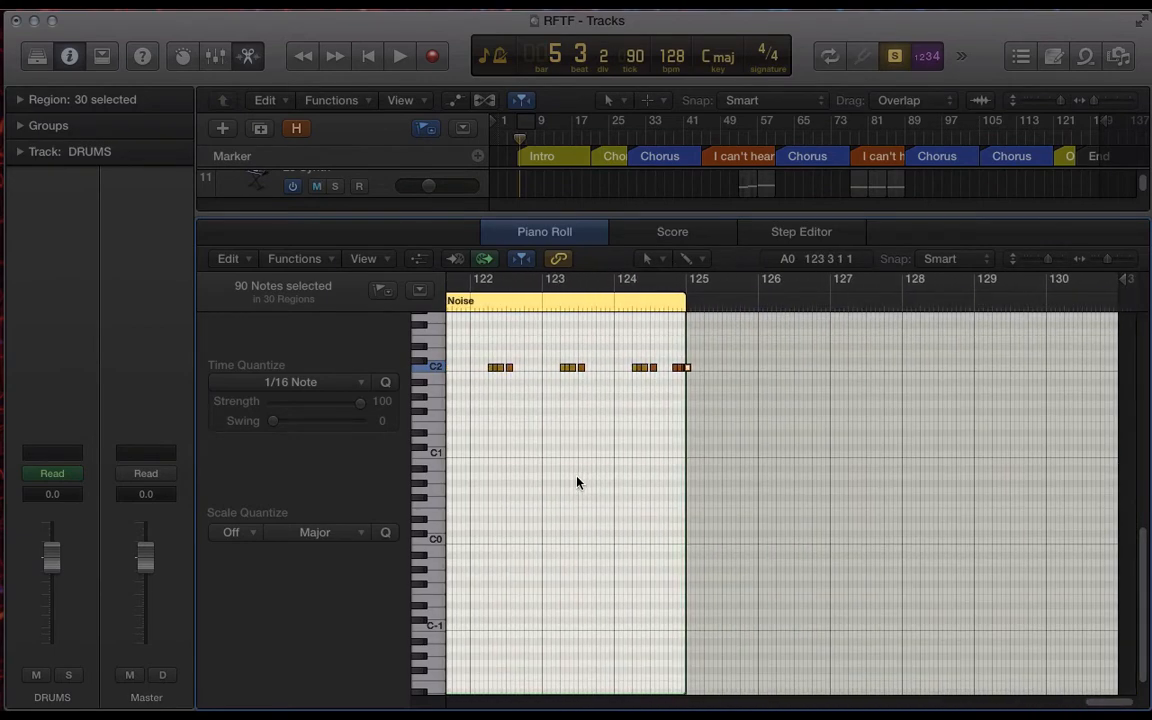
pyautogui.click(682, 303)
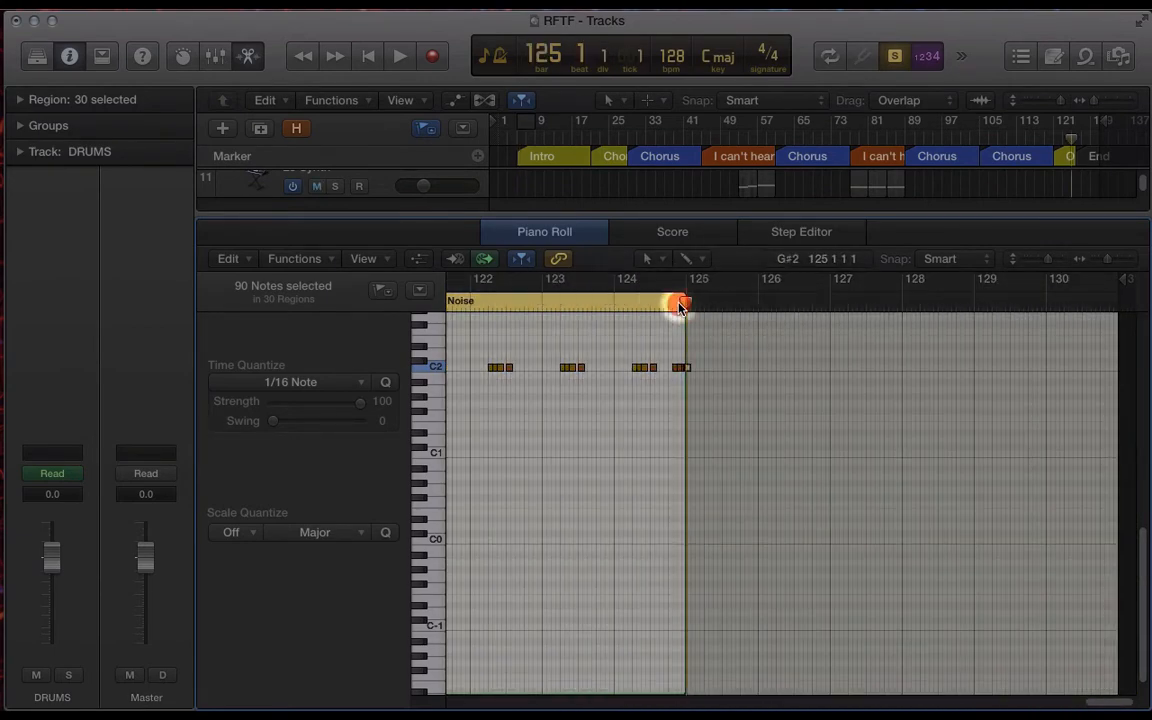
# Examine the note pattern of the first Perc Noise region, from bar 5 to bar 9.
pyautogui.press('super+Right')
pyautogui.press('super+Right')
pyautogui.press('super+Right')
pyautogui.press('super+Right')
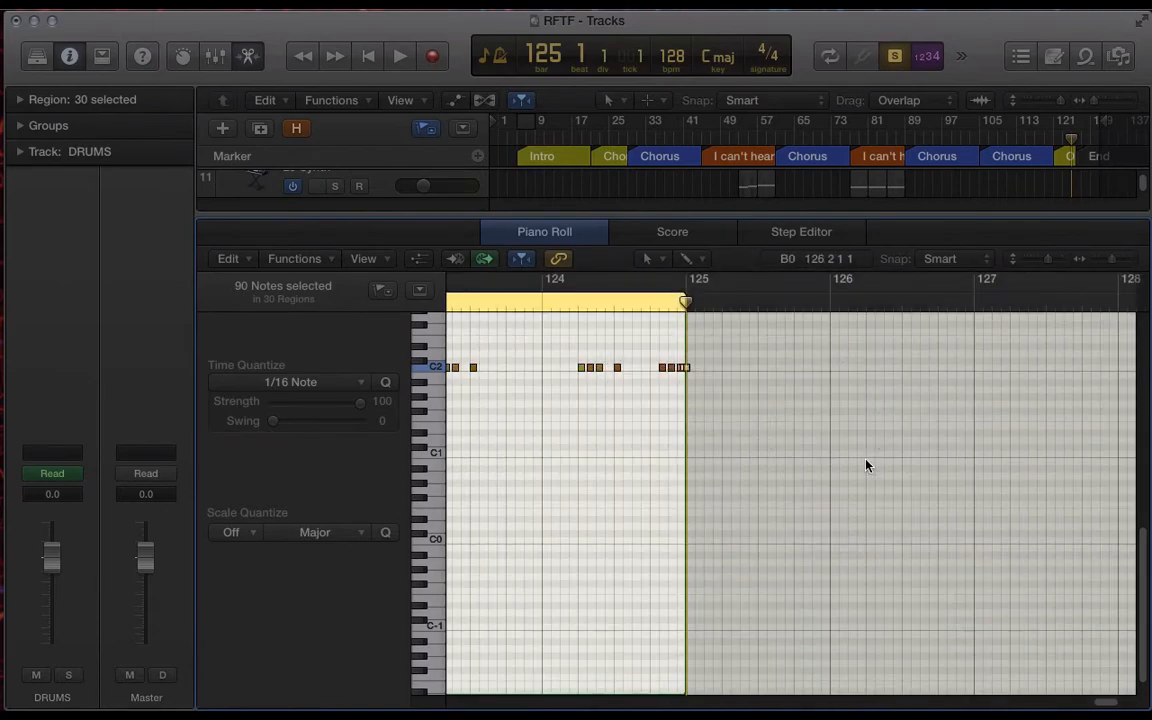
pyautogui.hscroll(-20, 578, 430)
pyautogui.hscroll(-20, 578, 430)
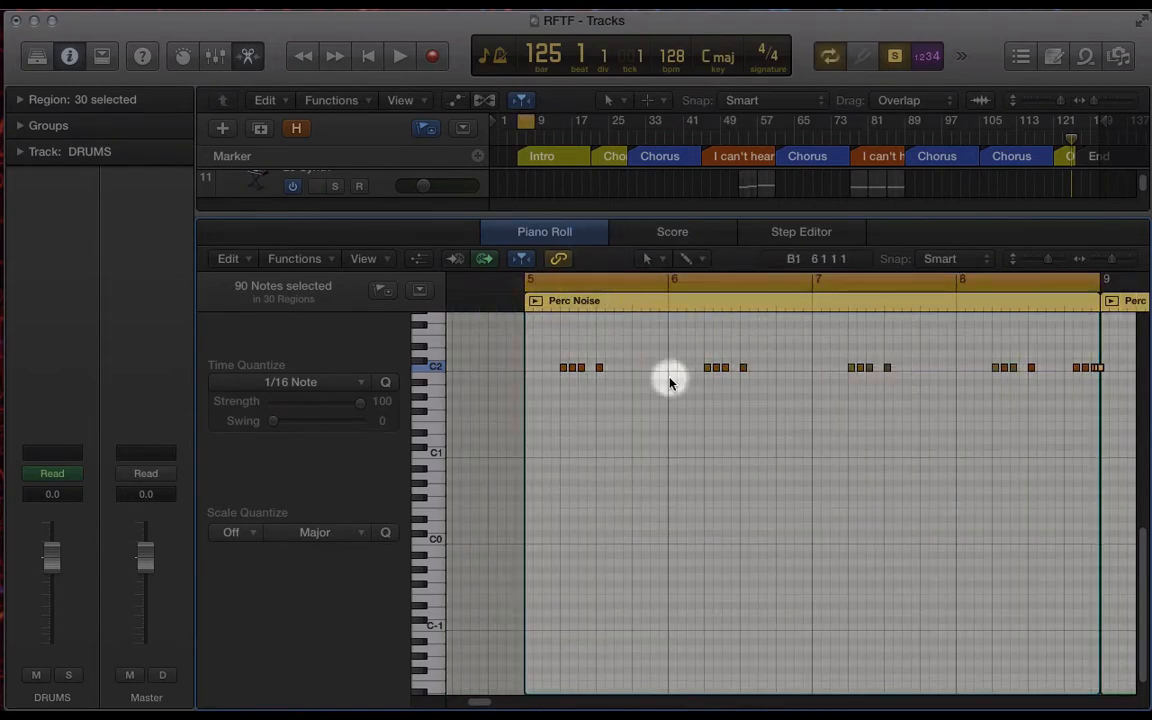
pyautogui.press('super+Right')
pyautogui.hscroll(2, 581, 436)
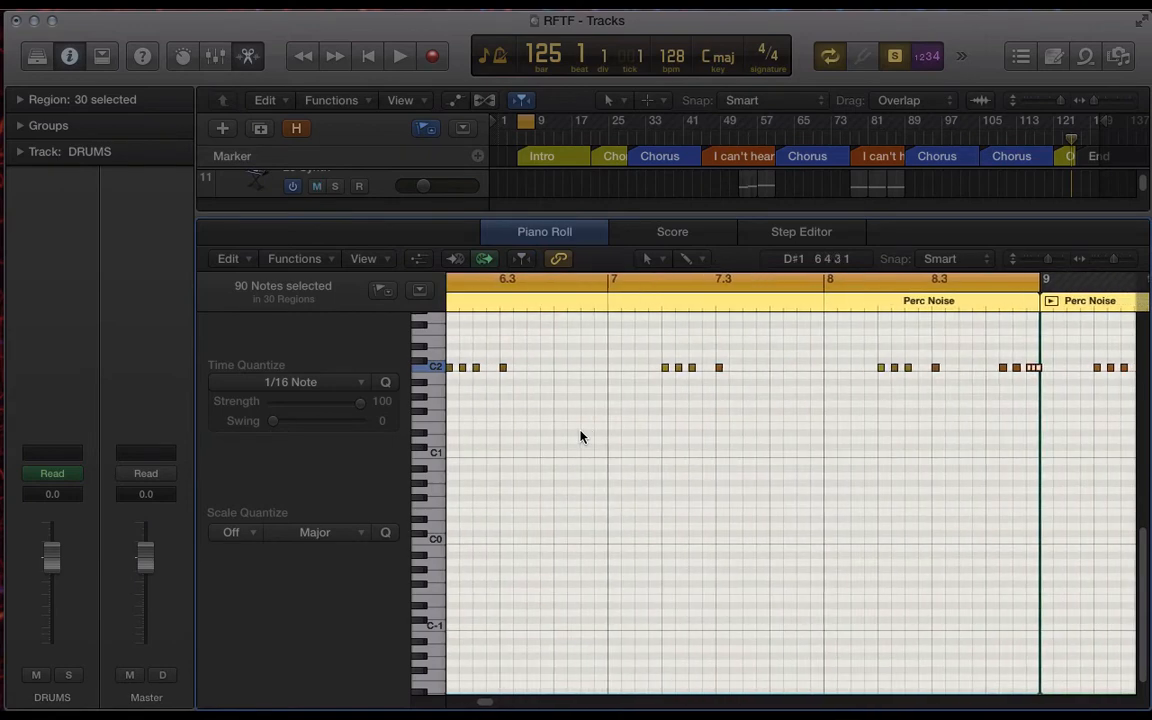
pyautogui.hscroll(-5, 581, 436)
pyautogui.hscroll(1, 581, 436)
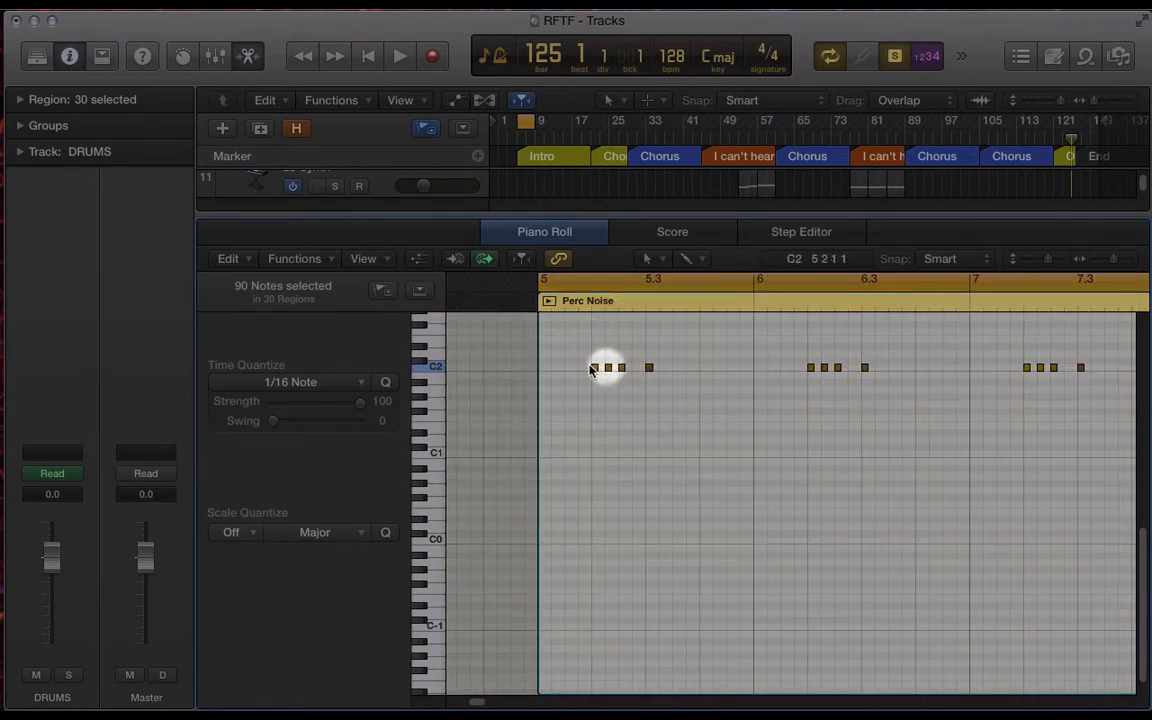
pyautogui.hscroll(3, 800, 368)
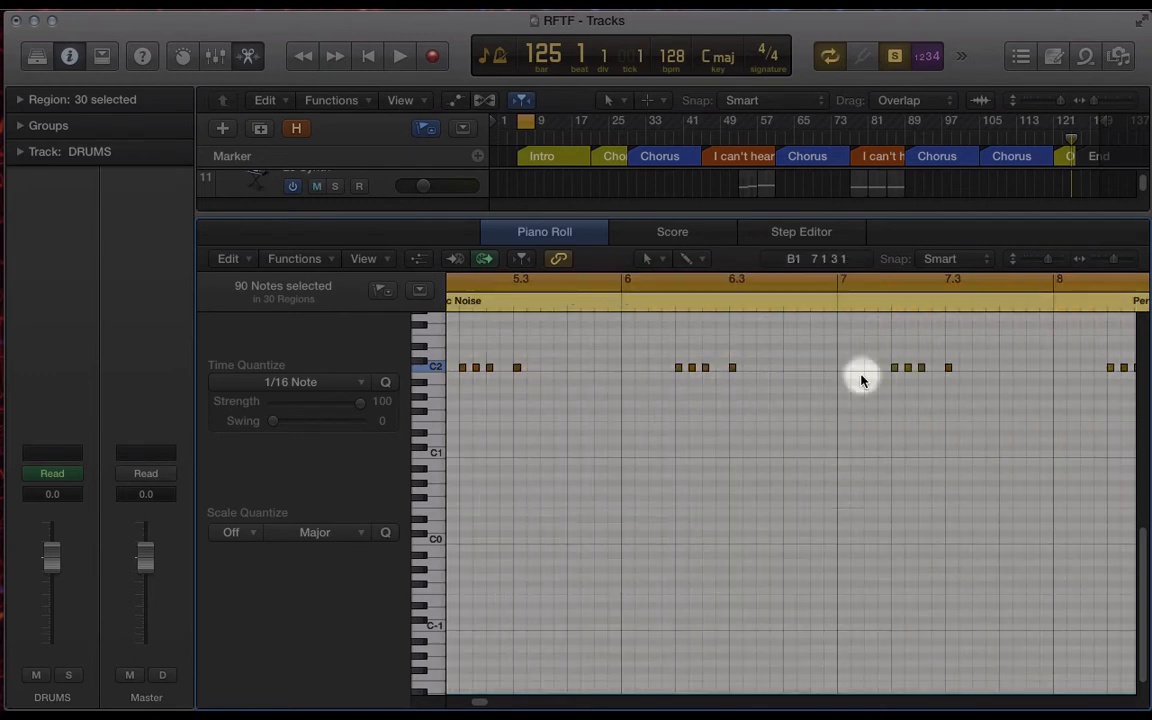
pyautogui.hscroll(6, 860, 377)
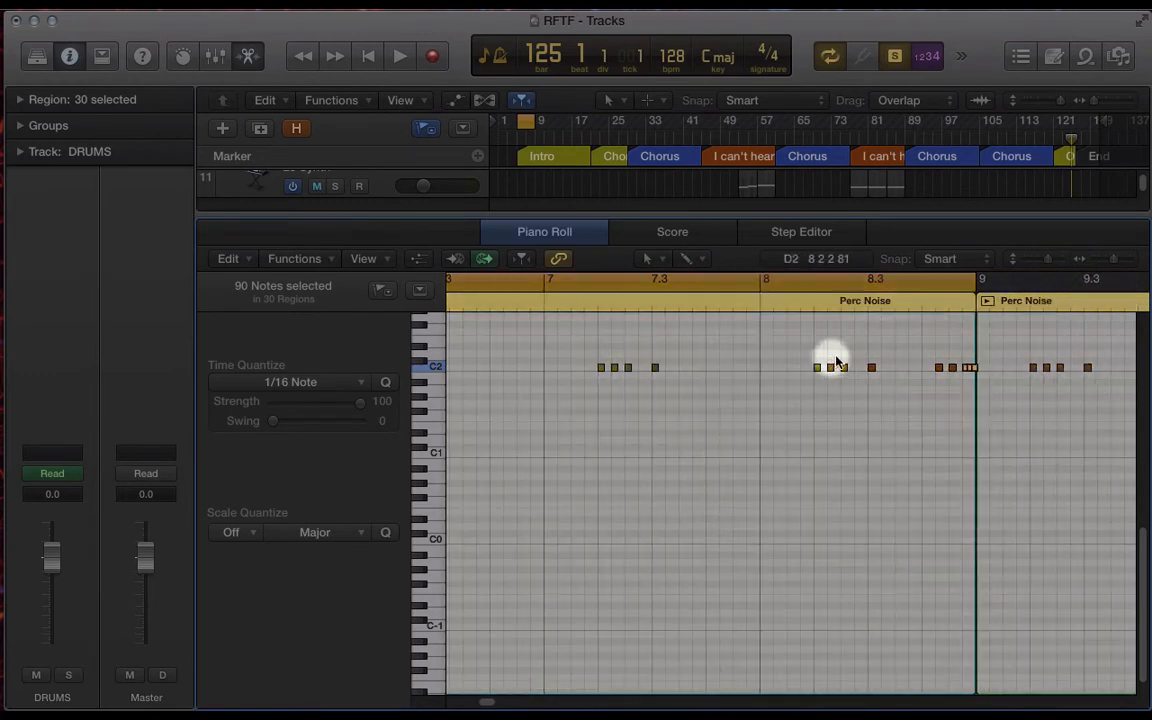
# Highlight the five closing notes of bar 8, set the cycle range to bars 8 to 9 and play it.
pyautogui.moveTo(932, 340); pyautogui.dragTo(951, 406)
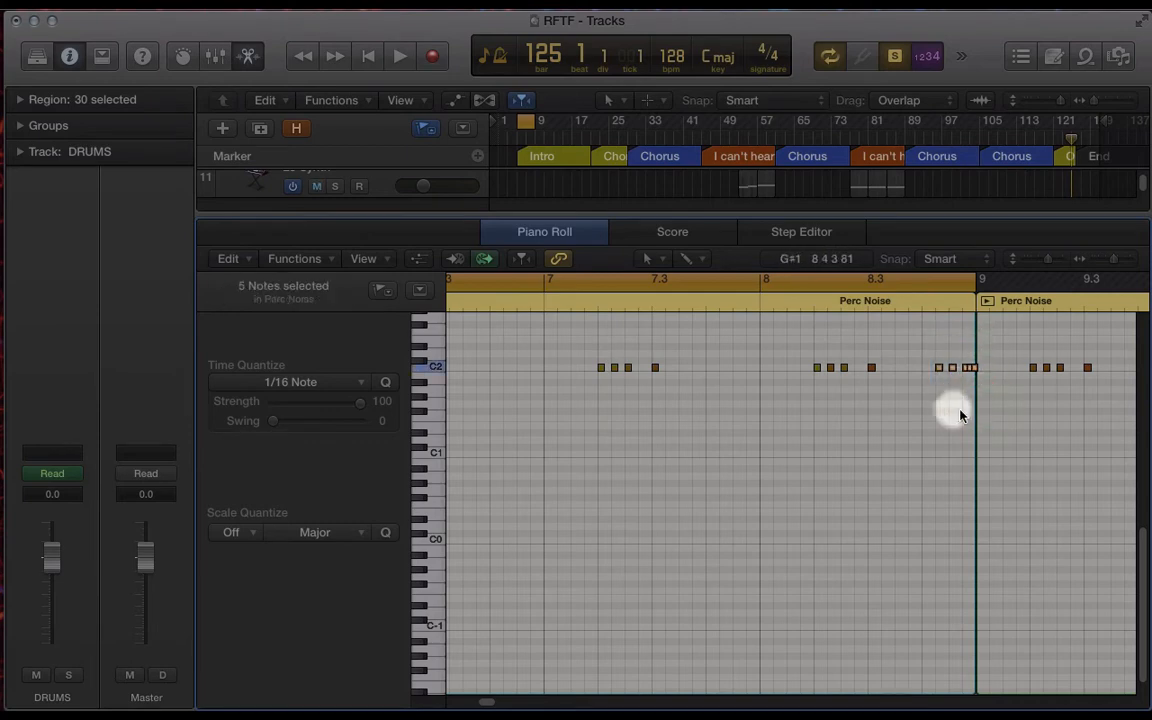
pyautogui.click(756, 300)
pyautogui.moveTo(766, 280); pyautogui.dragTo(988, 310)
pyautogui.press('space')
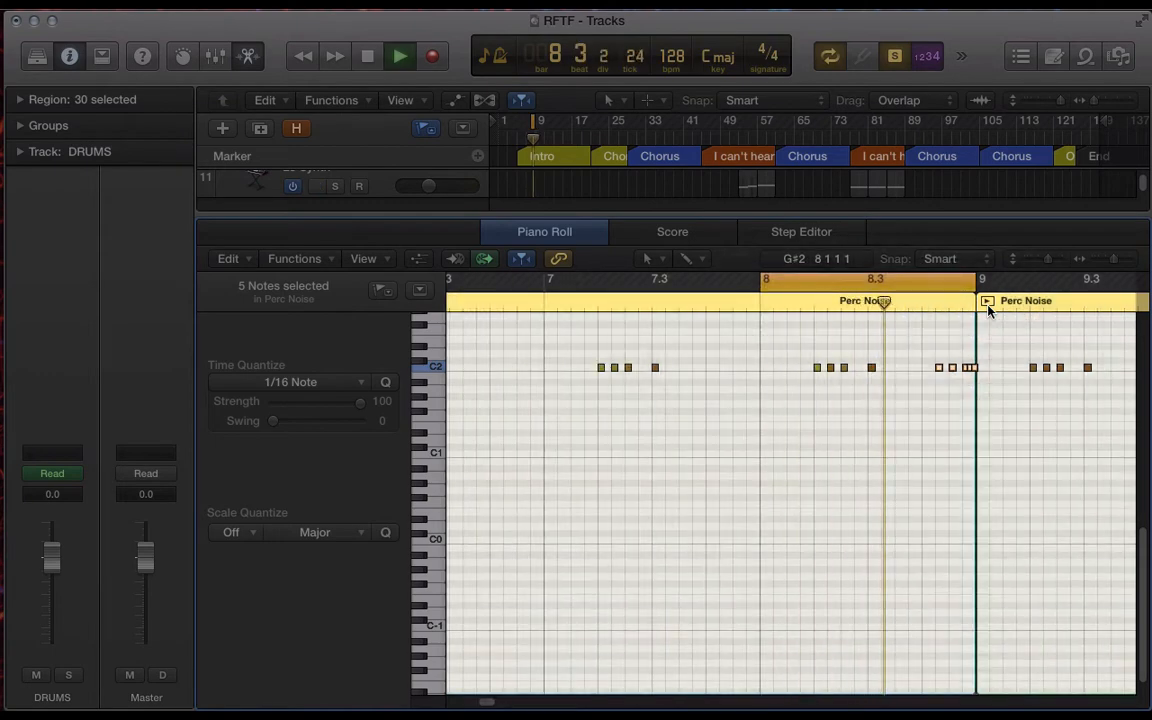
pyautogui.press('space')
pyautogui.click(877, 428)
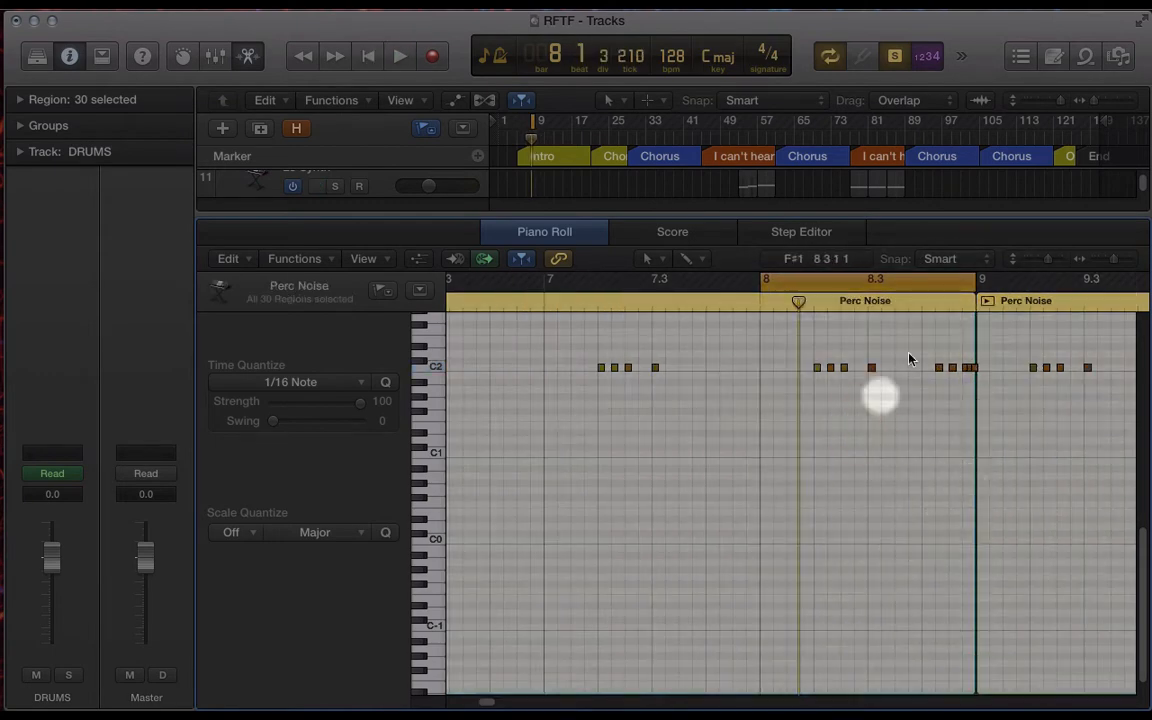
# Place the playhead at bar 8, beat 4 and select the last three short Perc Noise notes before bar 9.
pyautogui.moveTo(912, 303); pyautogui.dragTo(921, 304)
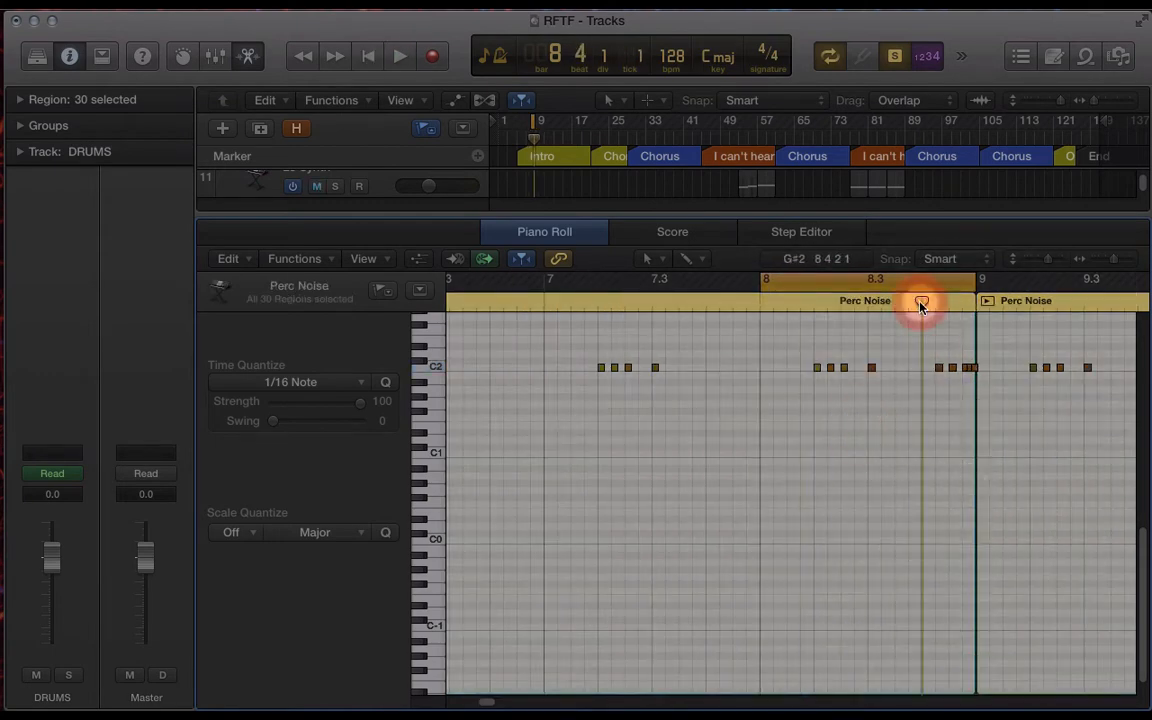
pyautogui.press('super+Right')
pyautogui.press('super+Right')
pyautogui.press('super+Right')
pyautogui.hscroll(5, 791, 563)
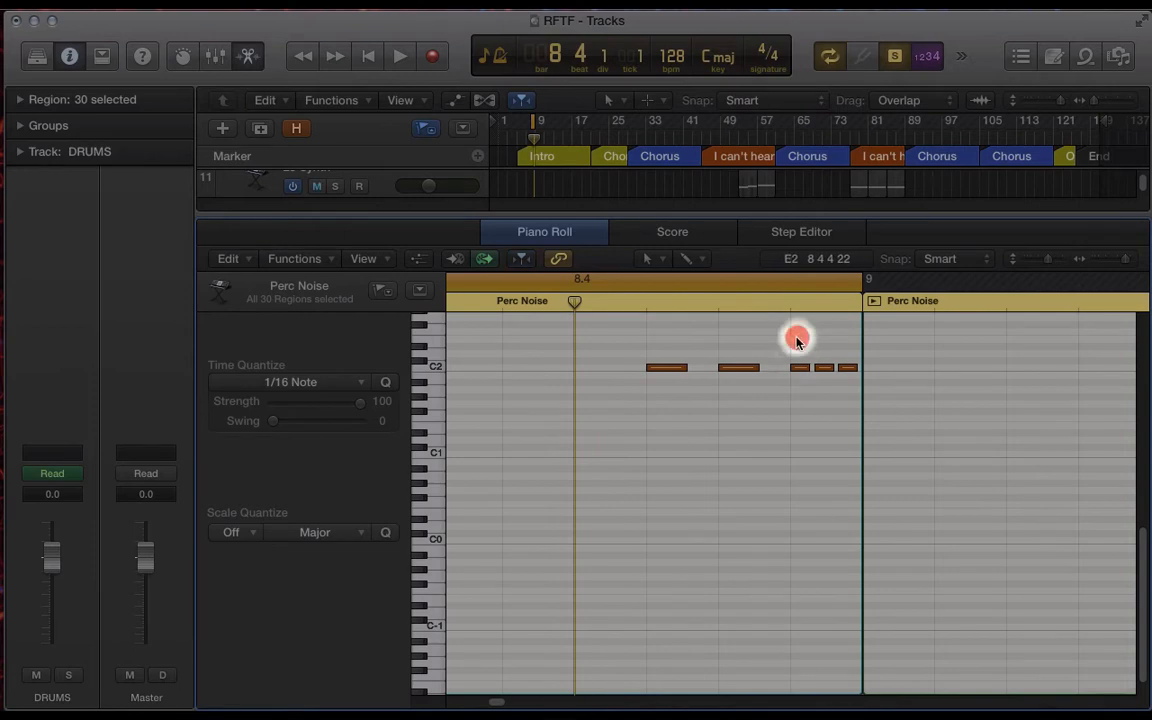
pyautogui.moveTo(856, 400); pyautogui.dragTo(858, 397)
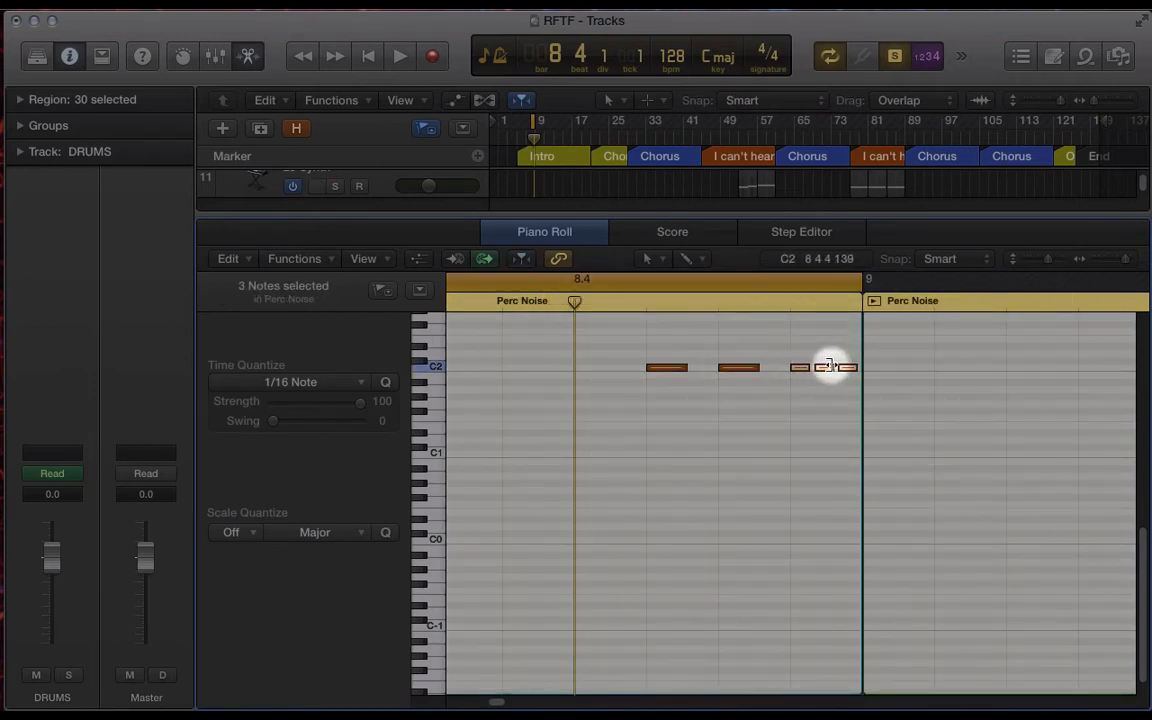
# Set the cycle range over the last three short Perc Noise notes before bar 9 and deselect the notes.
pyautogui.click(785, 278)
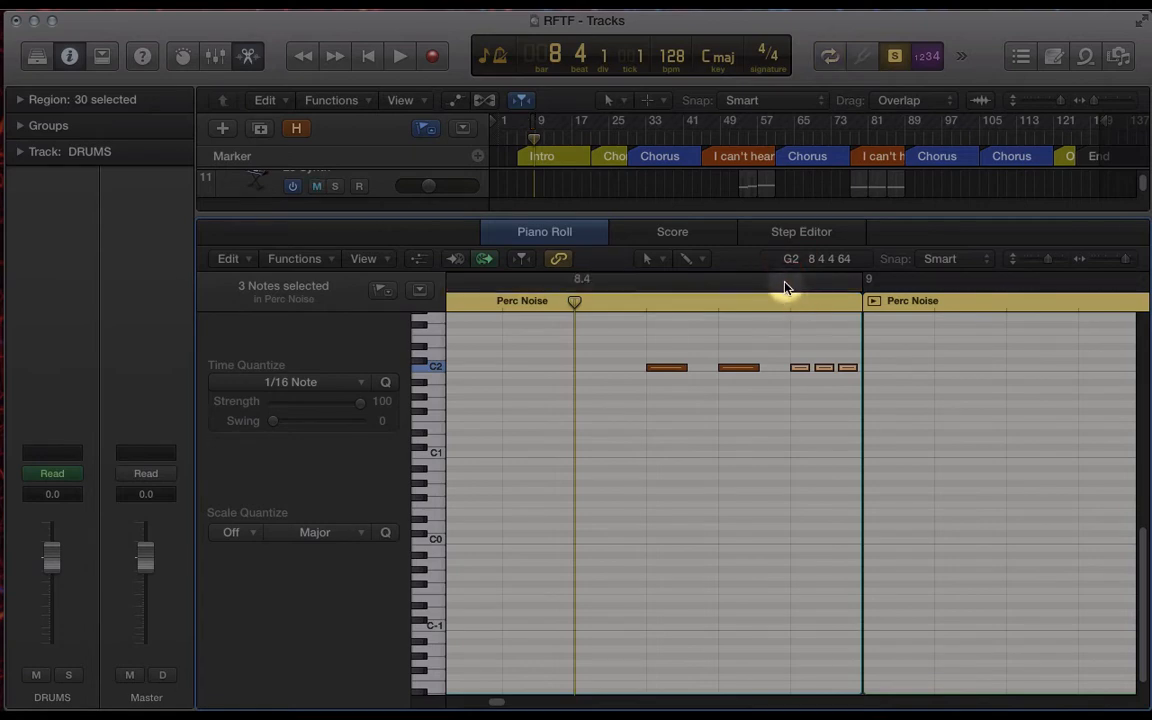
pyautogui.moveTo(785, 284); pyautogui.dragTo(867, 284)
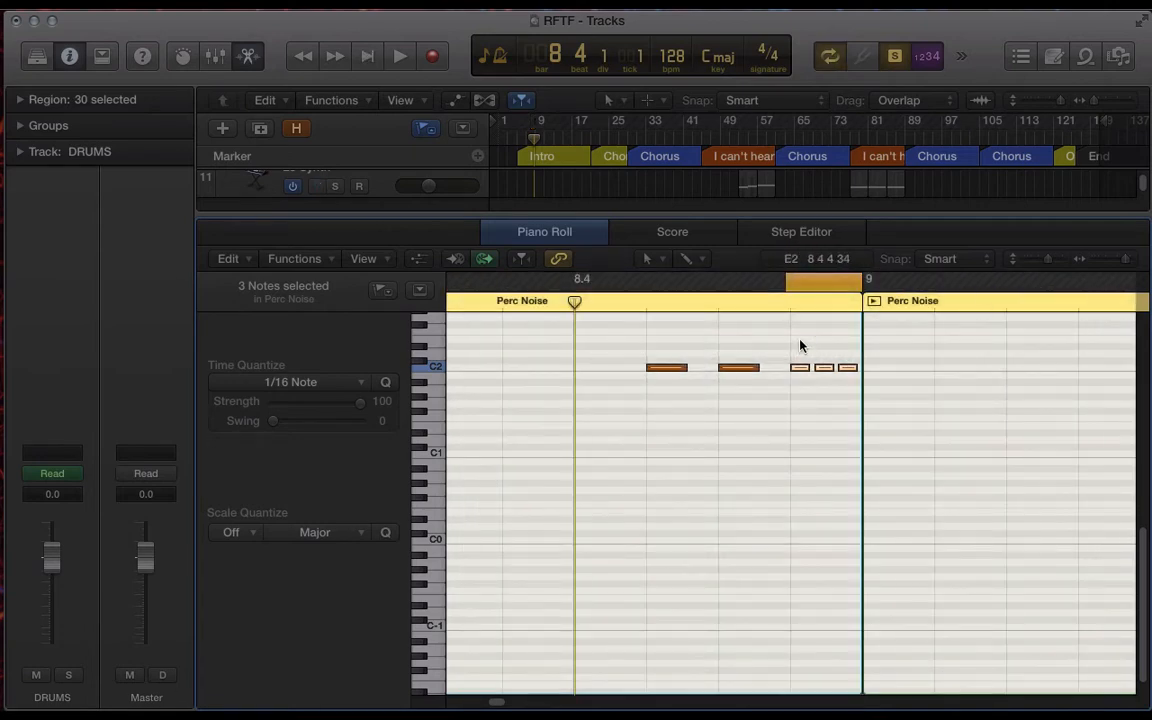
pyautogui.click(800, 346)
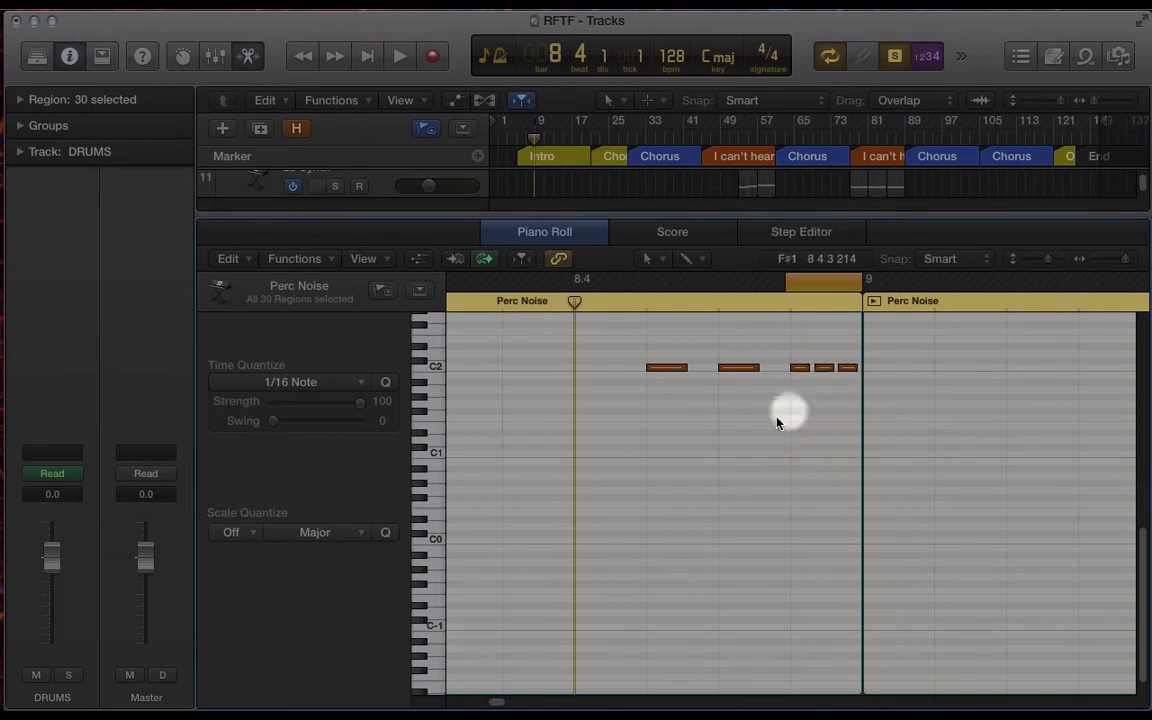
pyautogui.hscroll(-3, 778, 421)
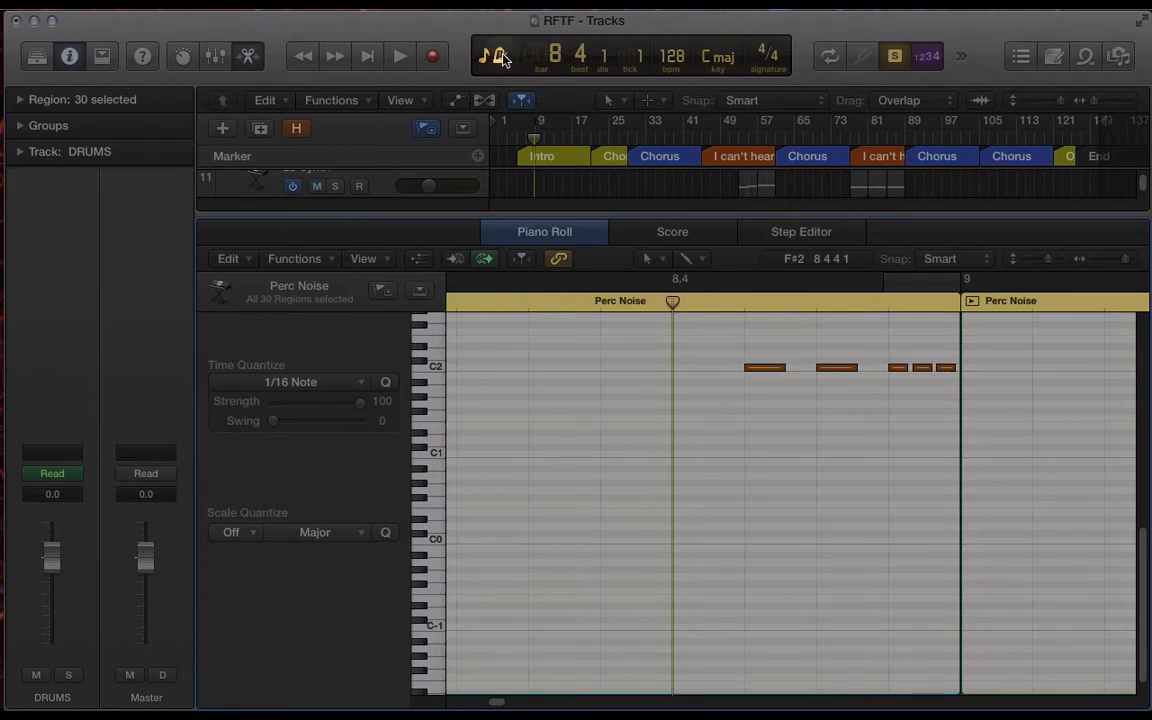
# Switch the transport display to its custom layout and place the playhead at 8 4 4 1, on the first of the three short notes.
pyautogui.click(501, 57)
pyautogui.click(490, 168)
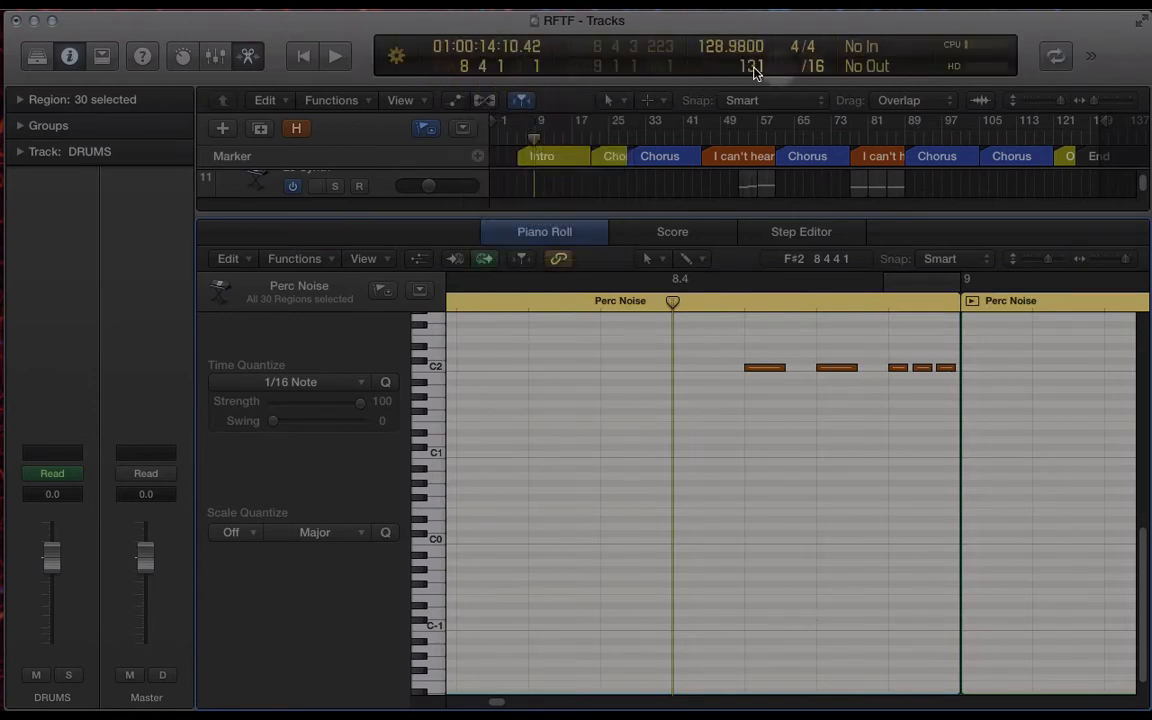
pyautogui.moveTo(858, 302); pyautogui.dragTo(887, 303)
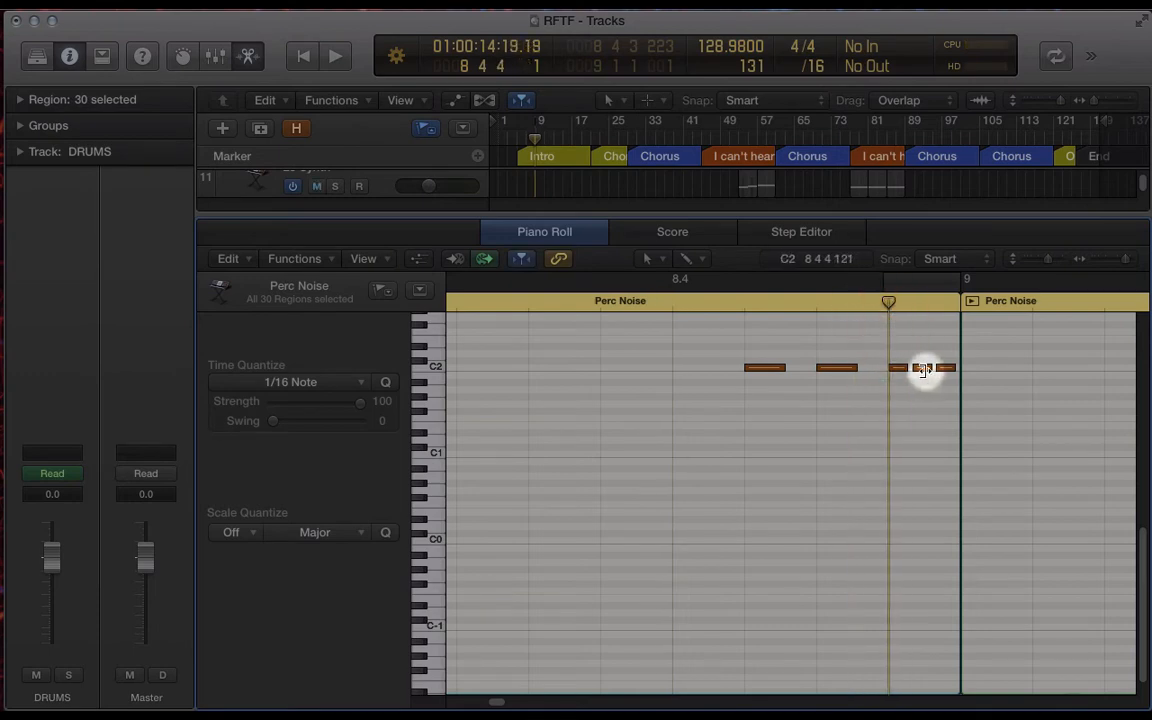
# Inspect the spacing of the three short notes before bar 9 with the display division at /48, and restore it to /16.
pyautogui.click(816, 66)
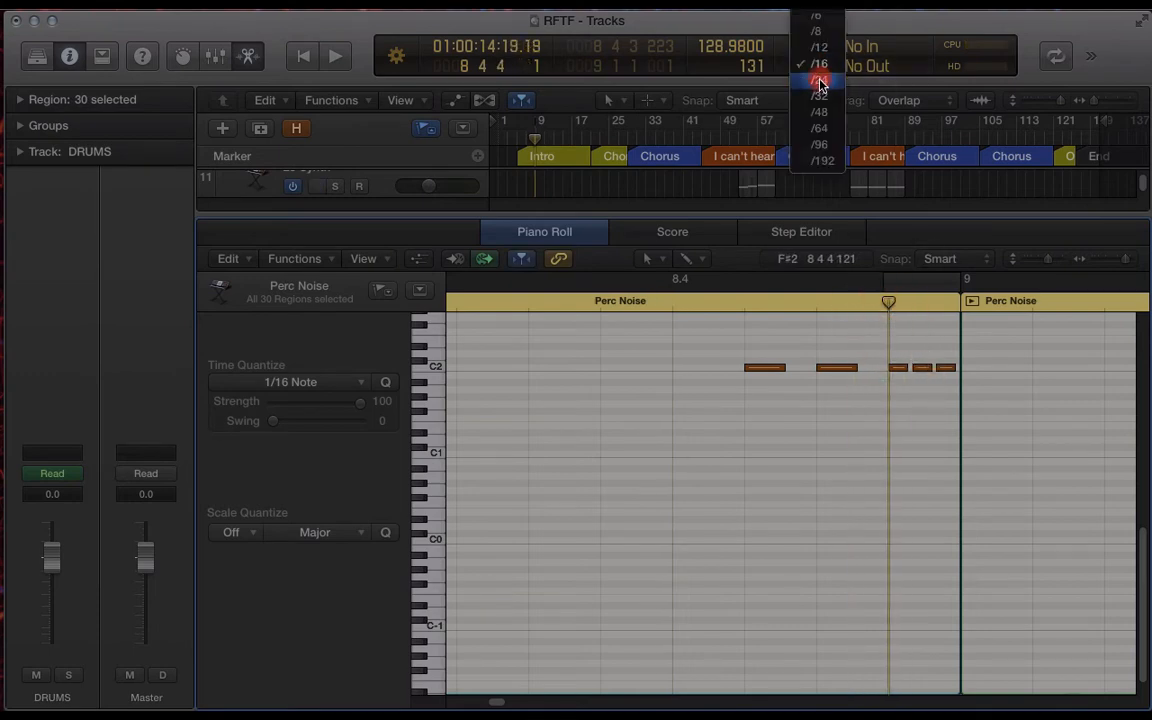
pyautogui.click(820, 112)
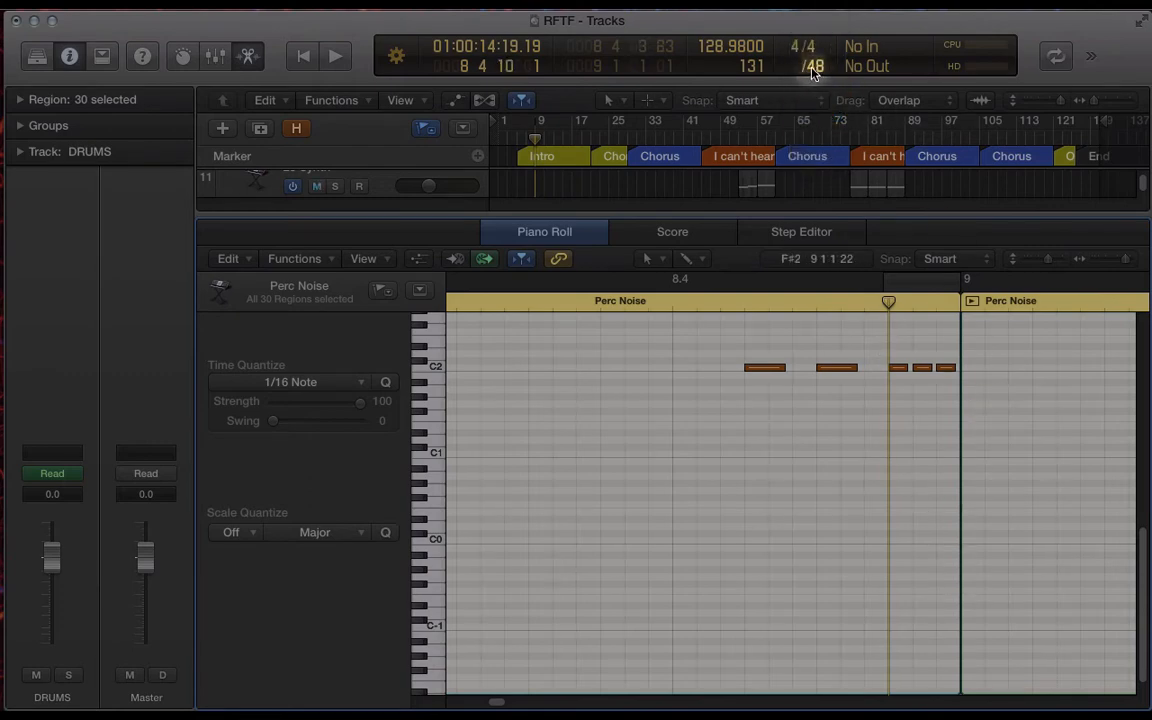
pyautogui.click(910, 397)
pyautogui.press('super+Right')
pyautogui.press('super+Right')
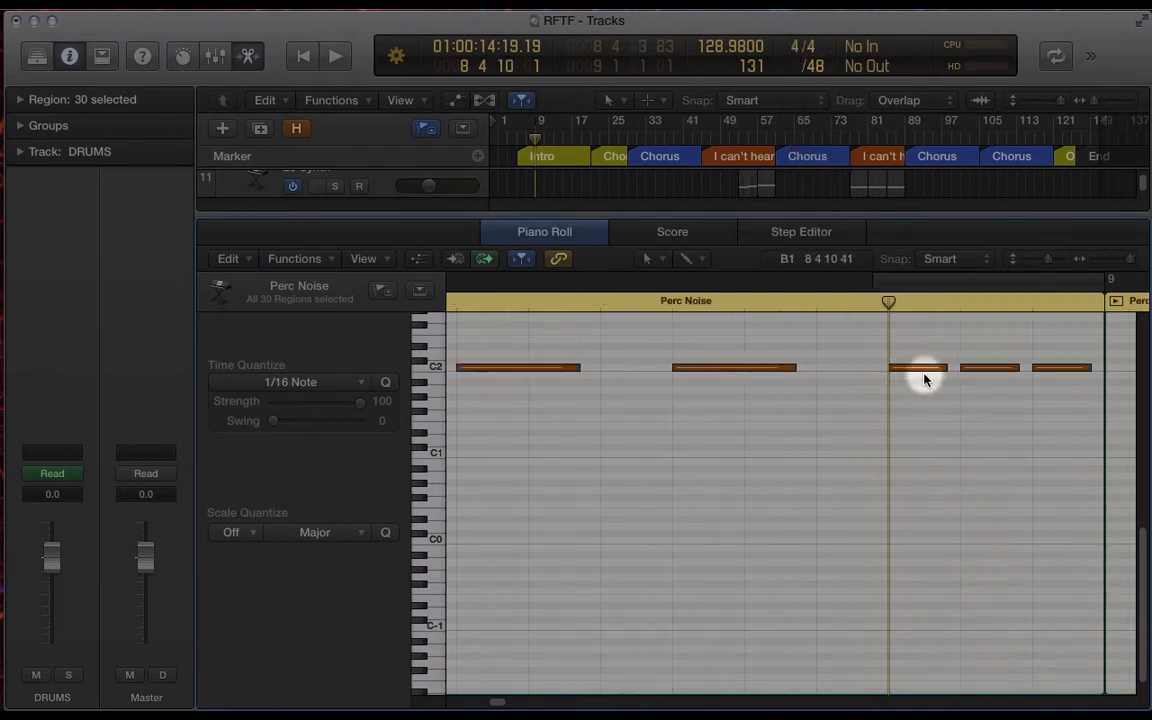
pyautogui.hscroll(4, 926, 380)
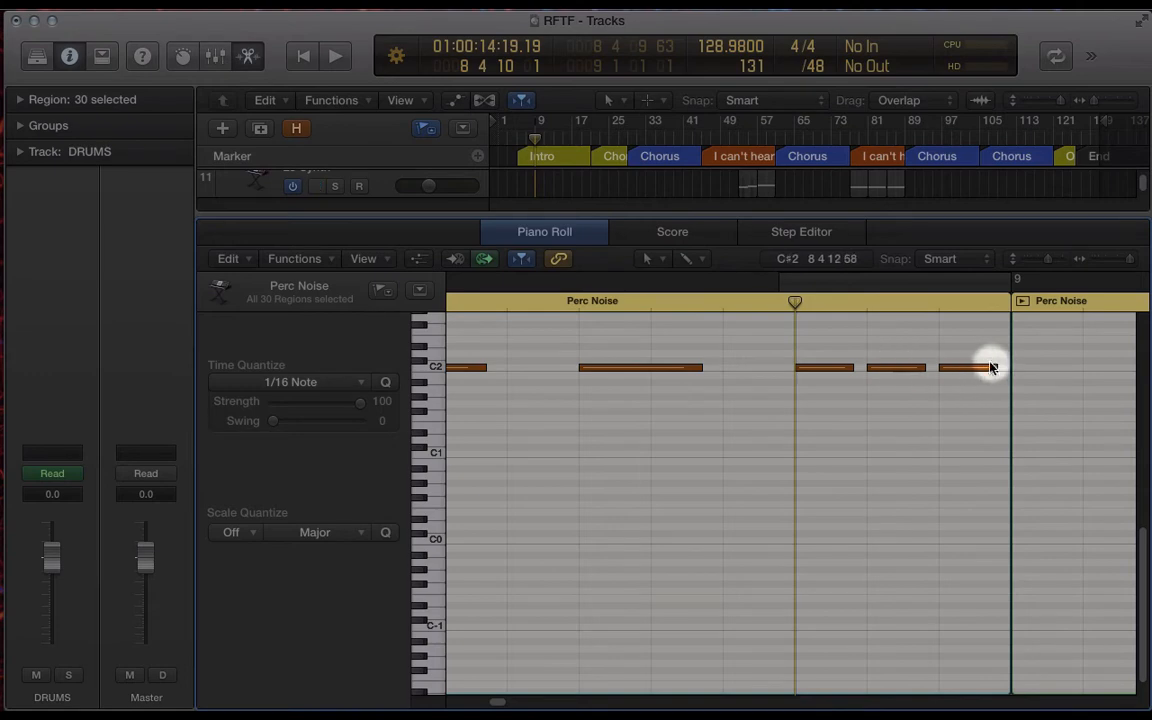
pyautogui.click(818, 68)
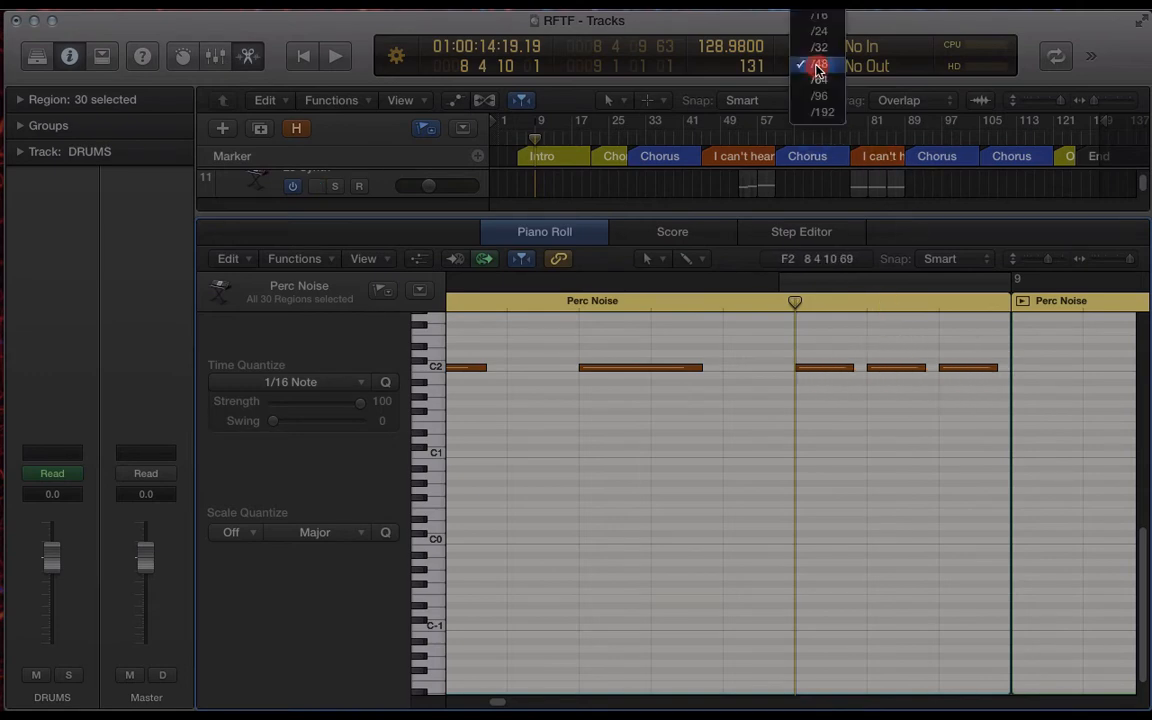
pyautogui.click(824, 69)
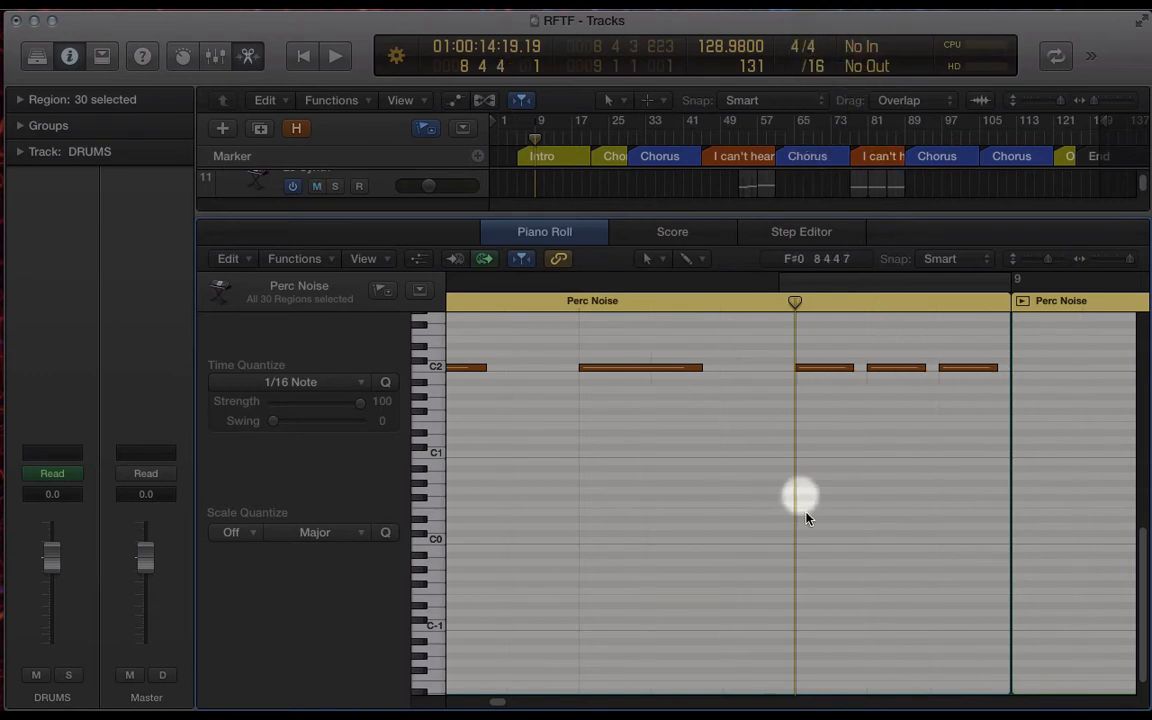
# Place the playhead at the start of the first Perc Noise region, bar 5, and close the Piano Roll.
pyautogui.press('super+Left')
pyautogui.press('super+Left')
pyautogui.press('super+Left')
pyautogui.press('super+Left')
pyautogui.press('super+Left')
pyautogui.press('super+Left')
pyautogui.press('super+Left')
pyautogui.hscroll(-5, 739, 565)
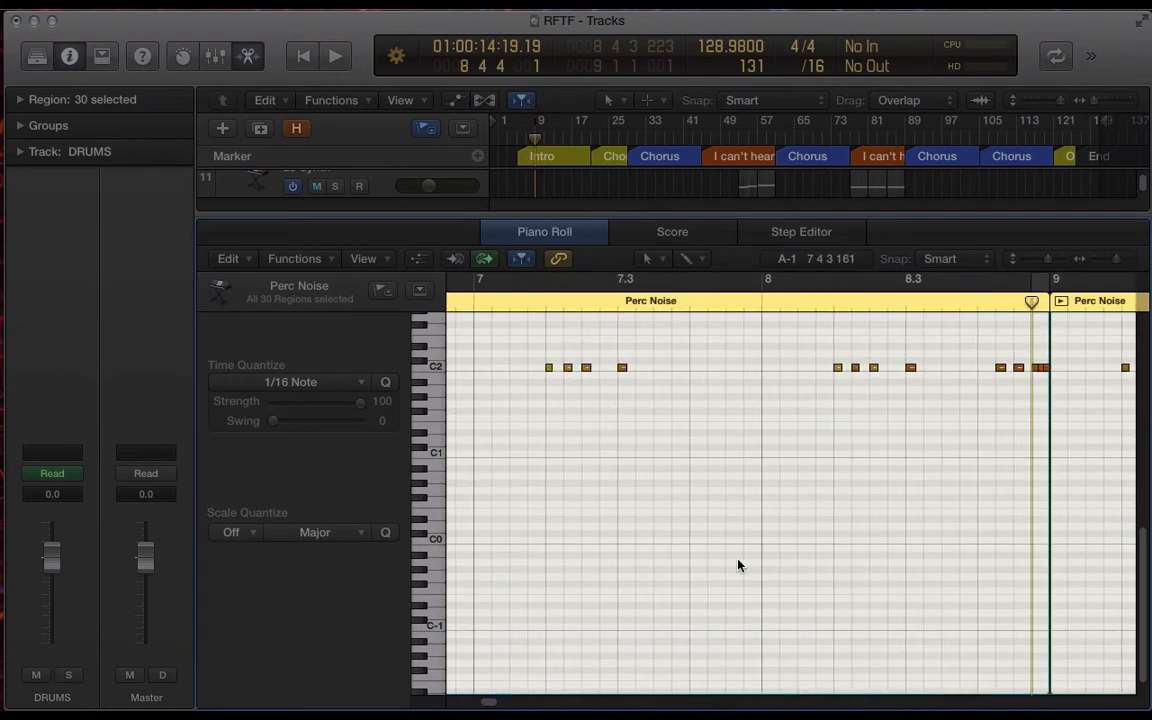
pyautogui.press('super+Left')
pyautogui.press('super+Left')
pyautogui.press('super+Left')
pyautogui.hscroll(-4, 738, 565)
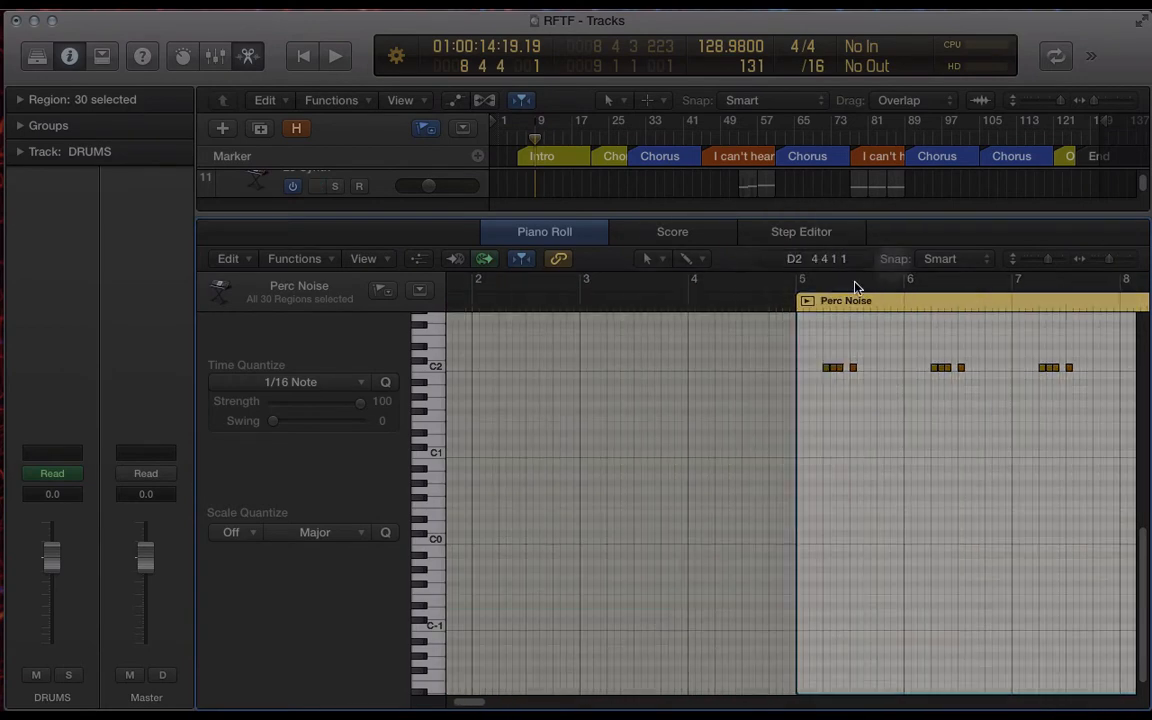
pyautogui.hscroll(4, 750, 443)
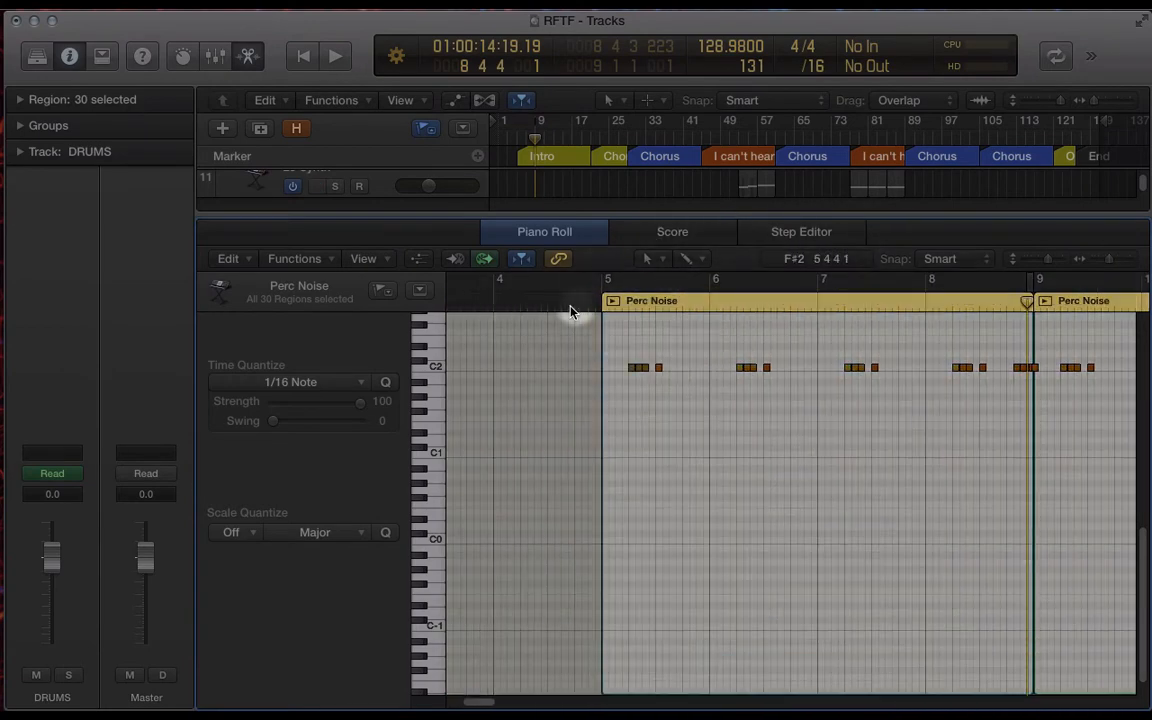
pyautogui.click(607, 303)
pyautogui.press('p')
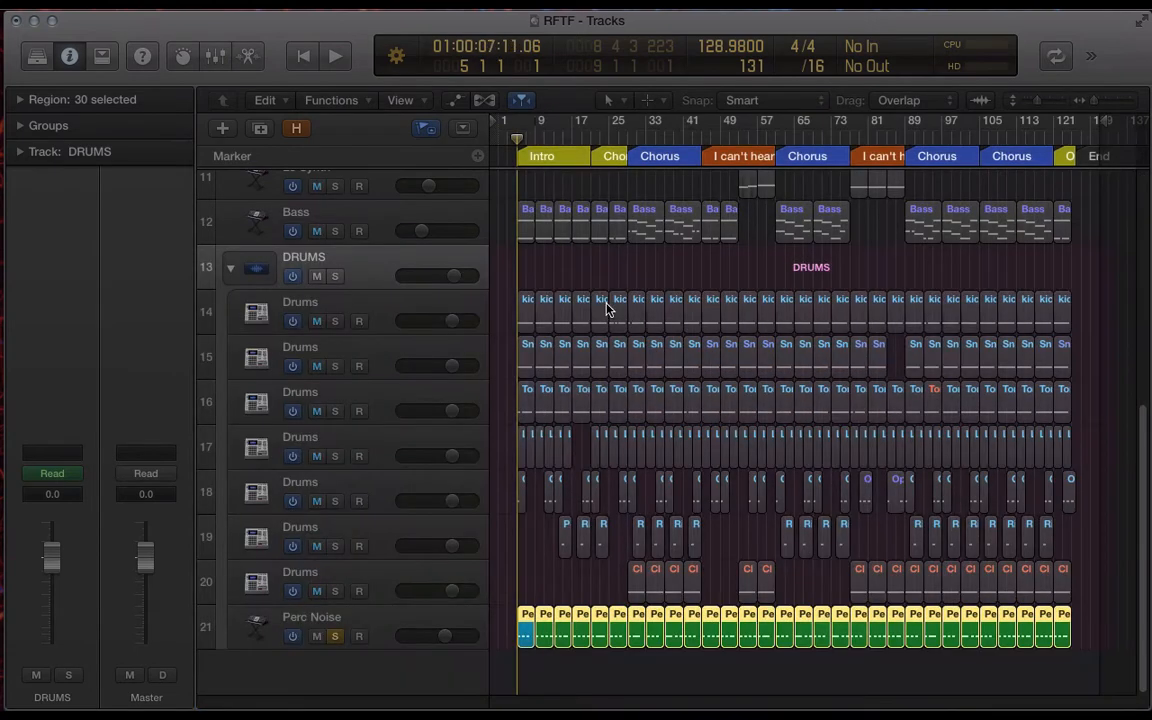
# Select the Perc Noise track and open its ES2 instrument, moving the plug-in window clear of the channel strip.
pyautogui.click(380, 617)
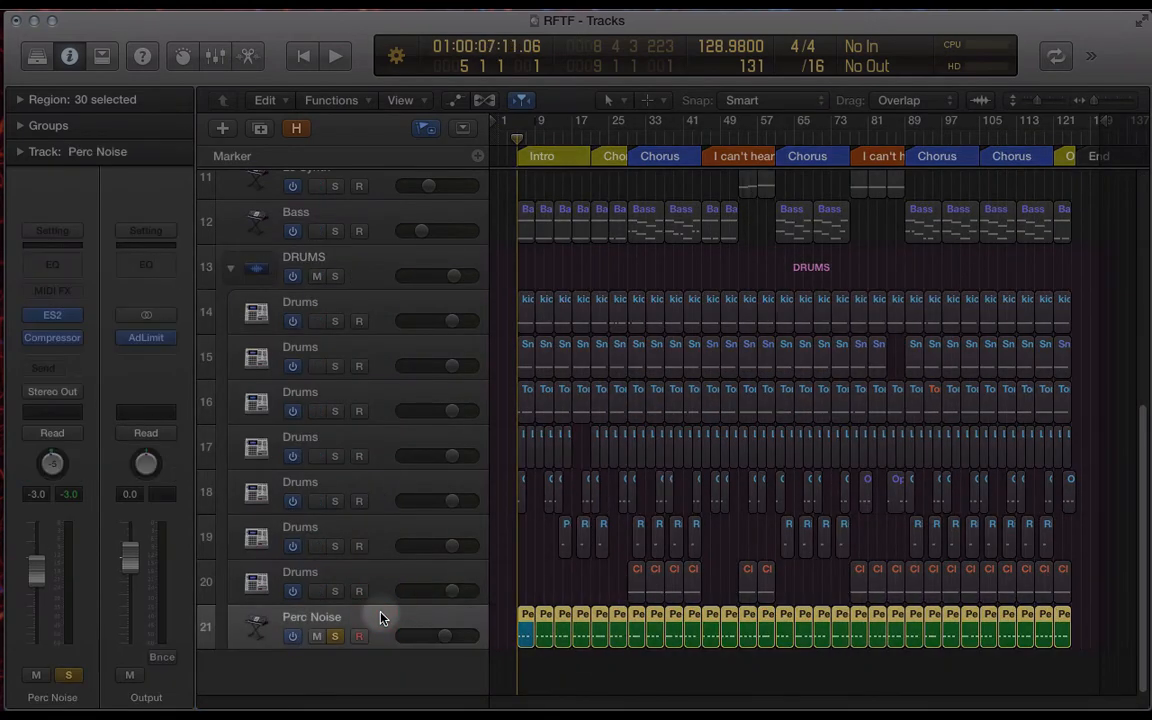
pyautogui.click(380, 616)
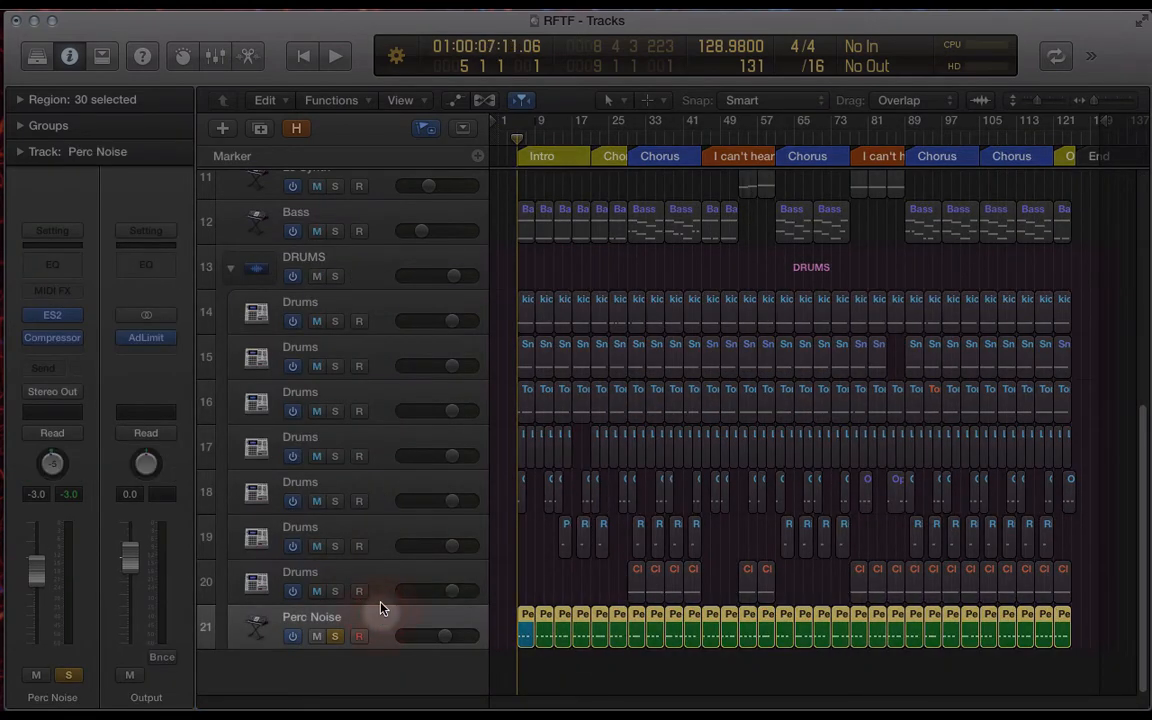
pyautogui.click(54, 317)
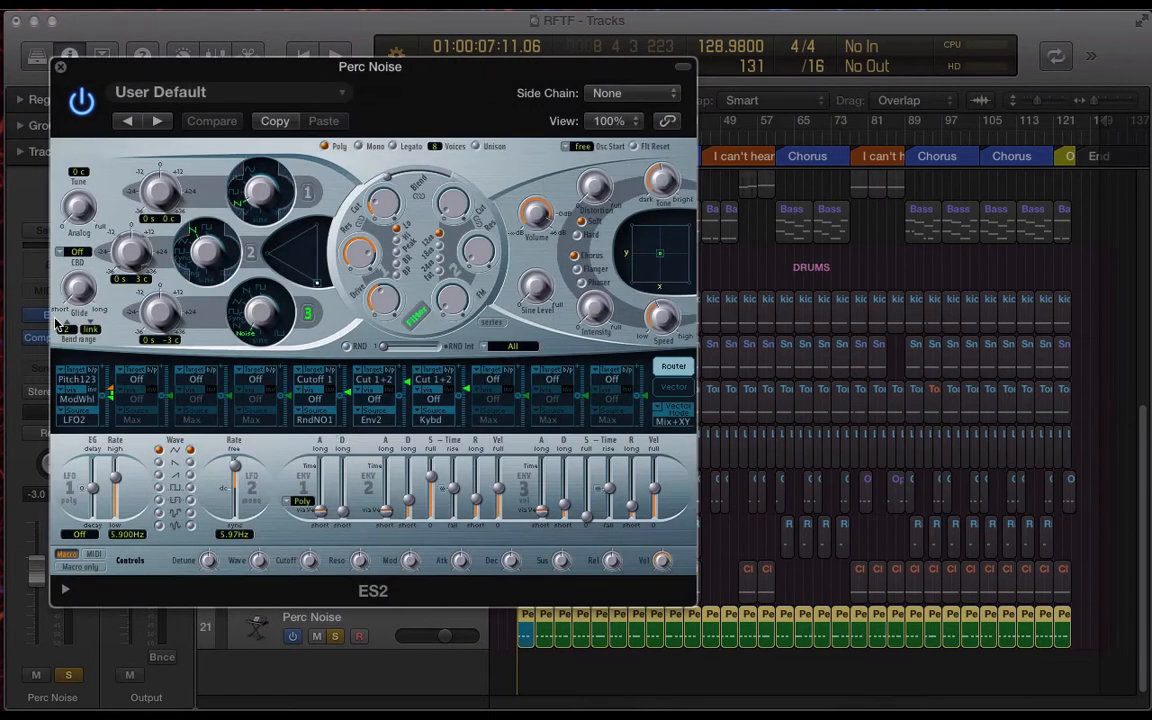
pyautogui.moveTo(238, 78); pyautogui.dragTo(415, 85)
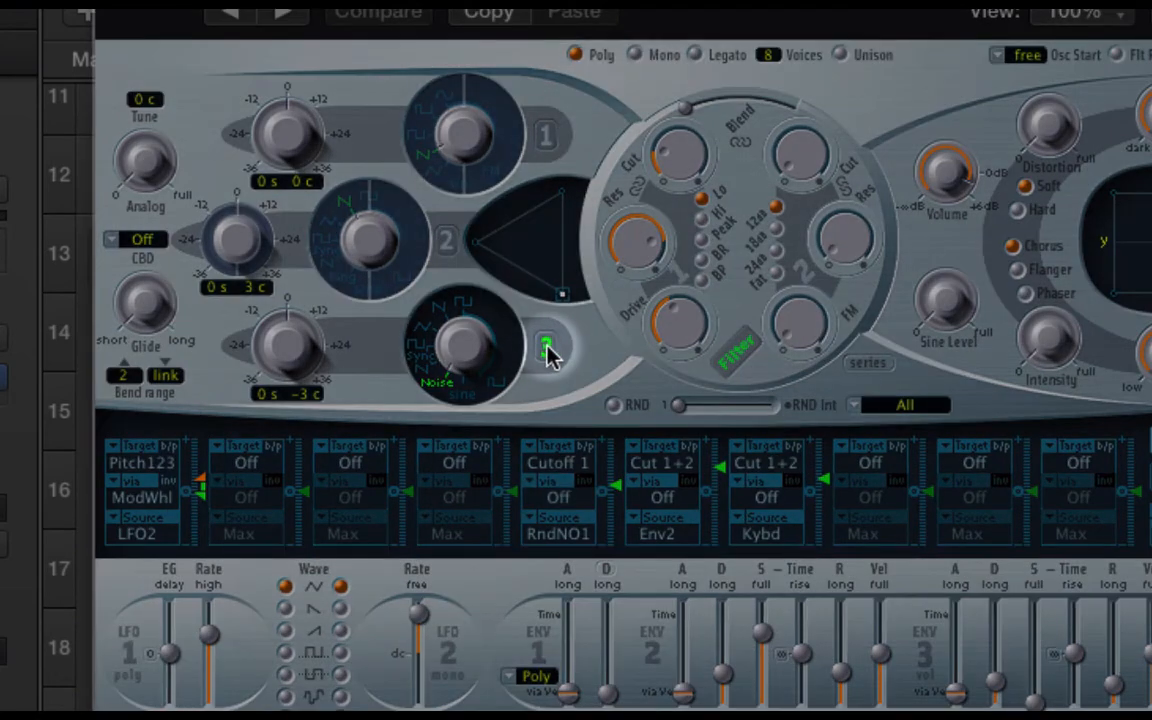
# Try other oscillator mix and oscillator 3 waveform positions, returning them to oscillator 3 only and Noise.
pyautogui.click(548, 352)
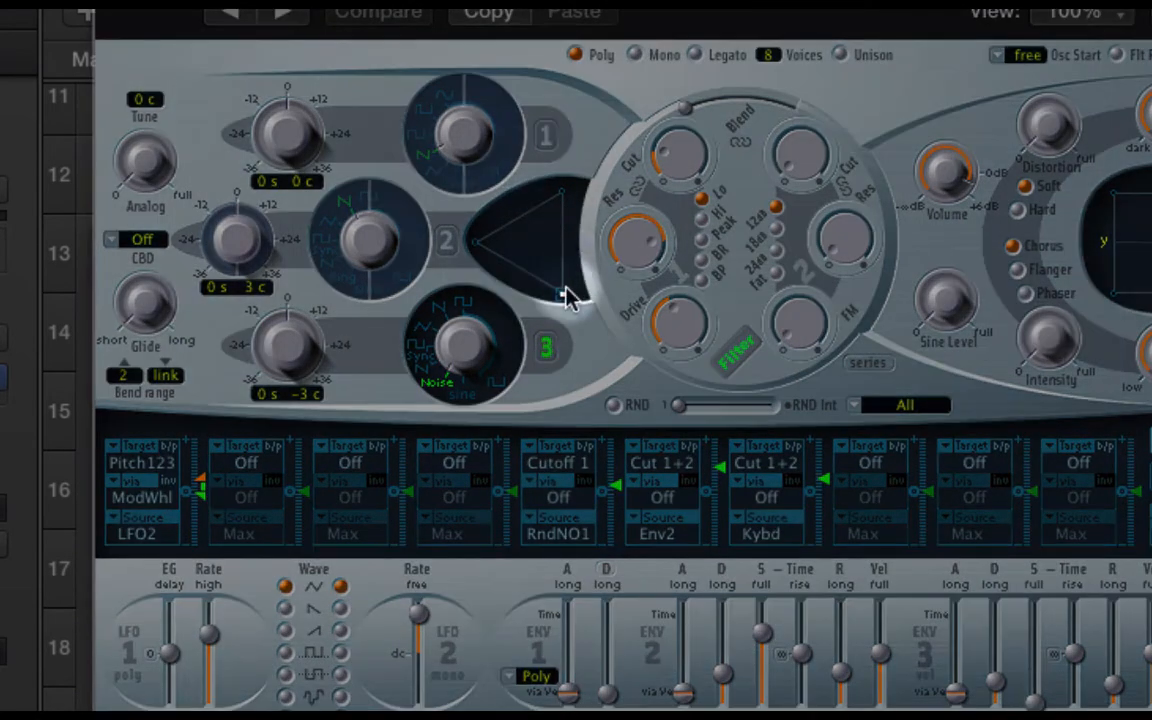
pyautogui.moveTo(563, 292); pyautogui.dragTo(535, 245)
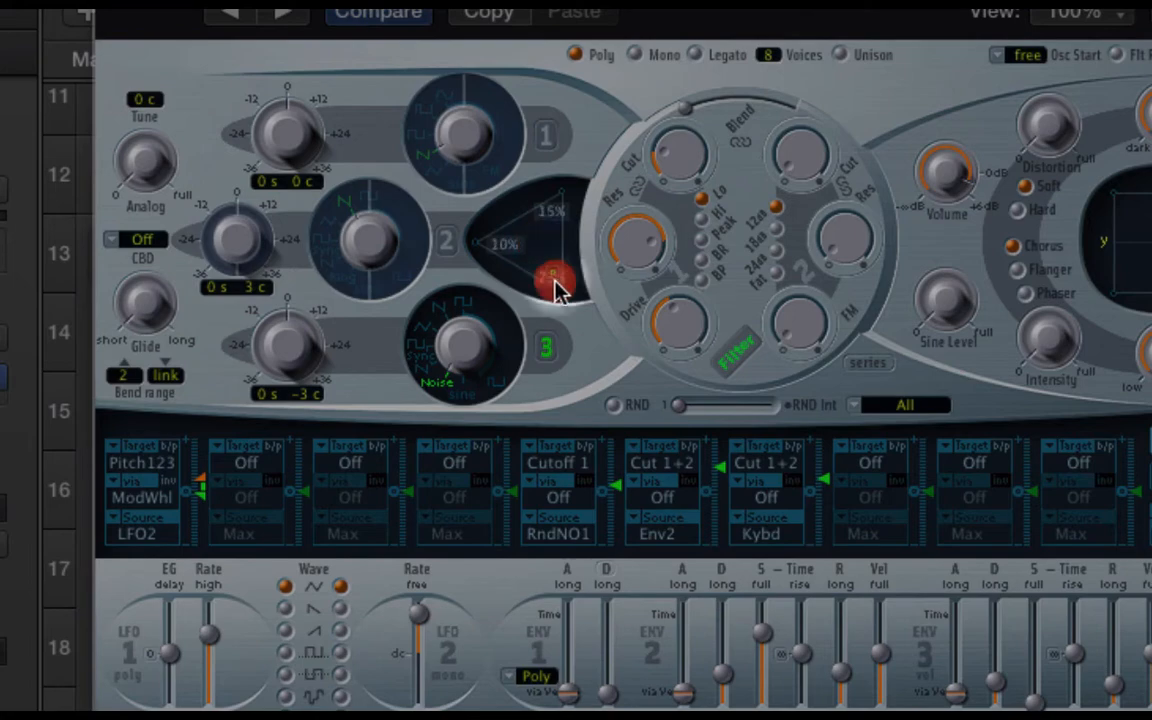
pyautogui.moveTo(558, 288)
pyautogui.mouseDown()
pyautogui.moveTo(578, 324)
pyautogui.moveTo(565, 305)
pyautogui.mouseUp()
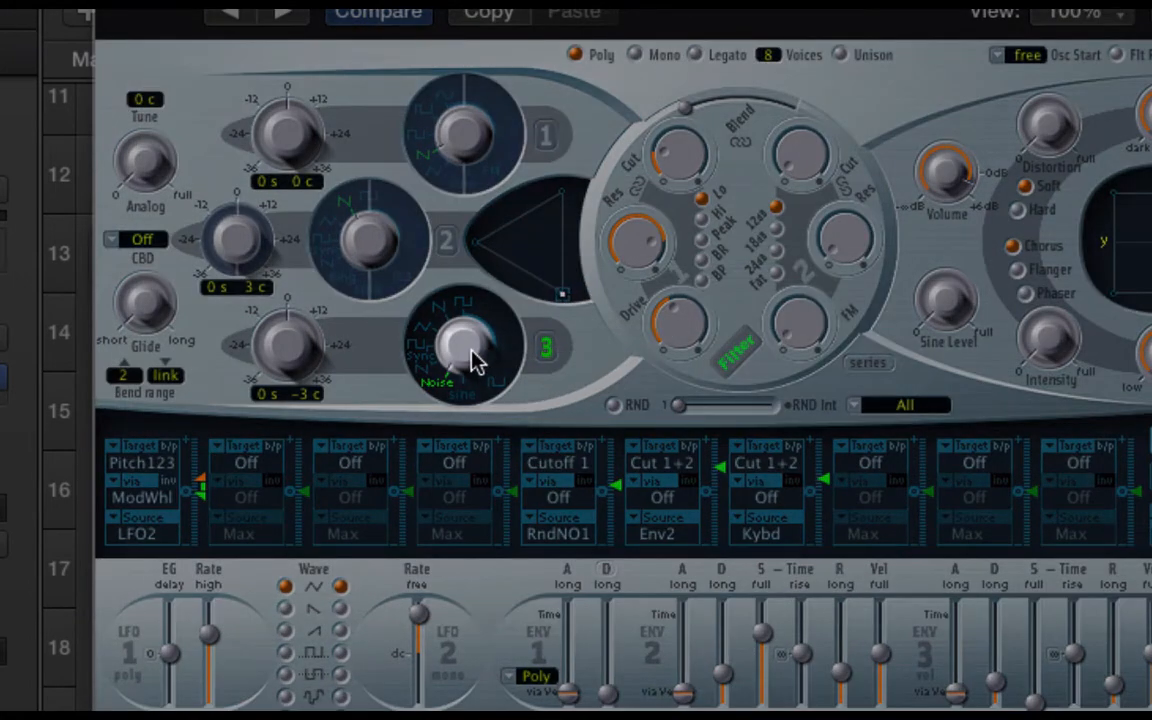
pyautogui.moveTo(476, 360)
pyautogui.mouseDown()
pyautogui.moveTo(445, 211)
pyautogui.moveTo(447, 285)
pyautogui.mouseUp()
pyautogui.moveTo(457, 332); pyautogui.dragTo(467, 358)
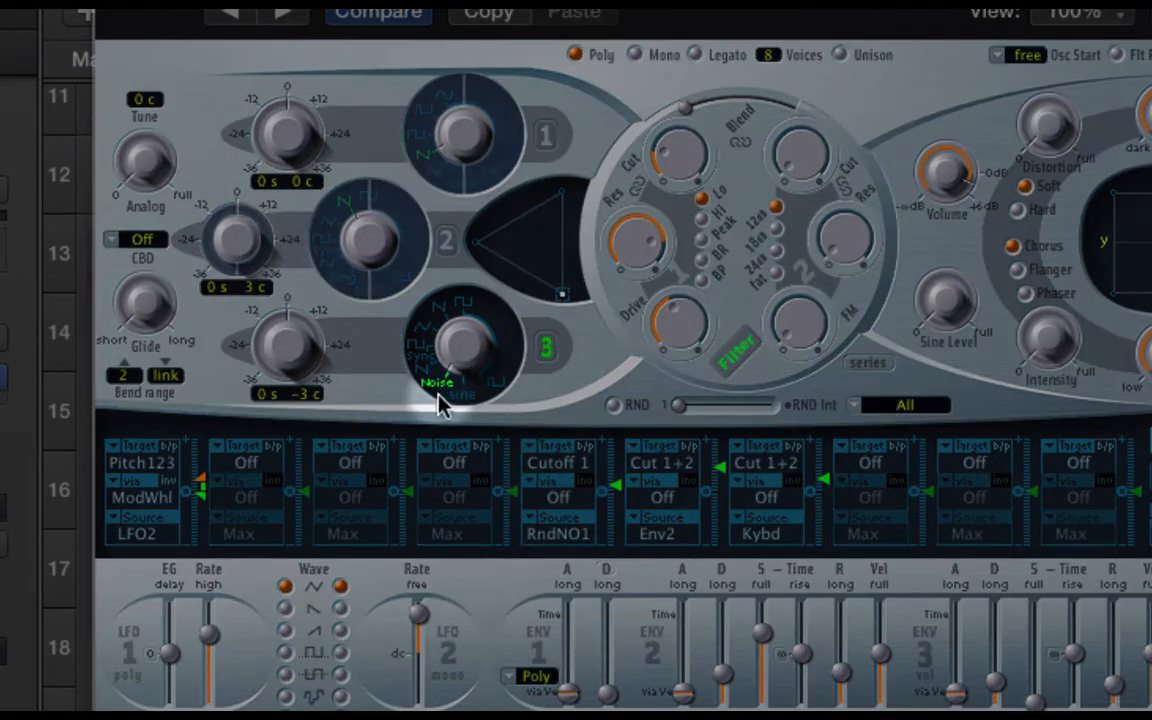
# Bypass the Cutoff 1 route and both Cut 1+2 routes in the ES2 modulation router.
pyautogui.click(583, 446)
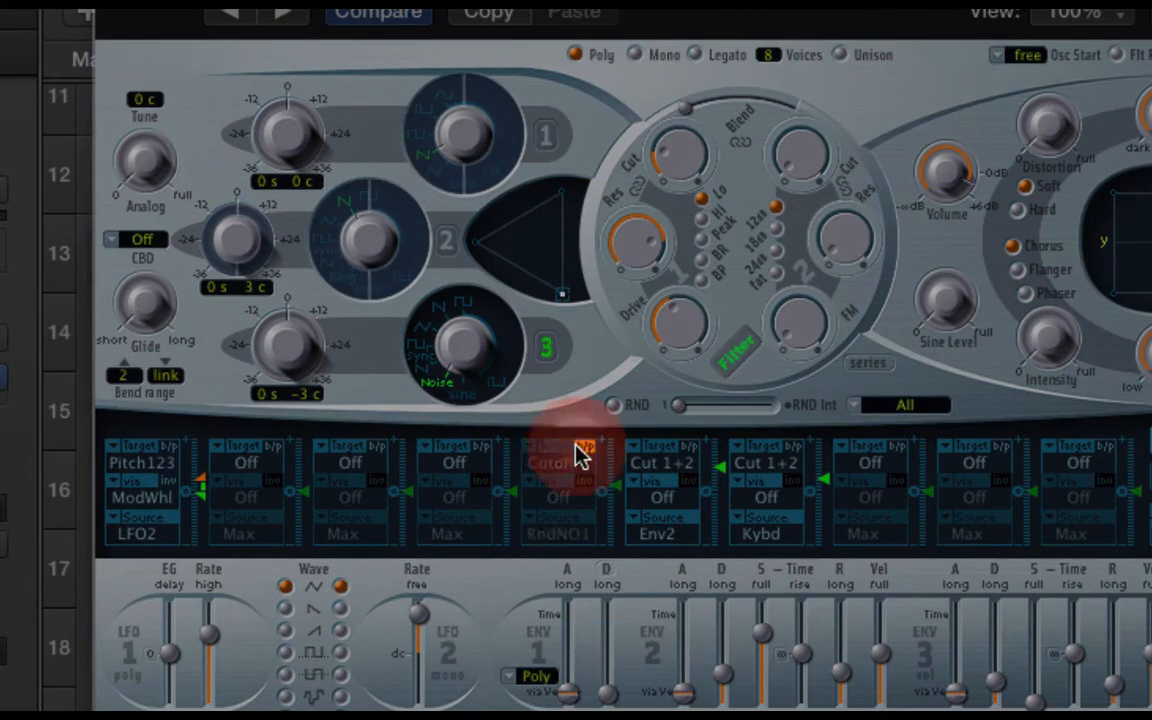
pyautogui.click(688, 446)
pyautogui.click(792, 447)
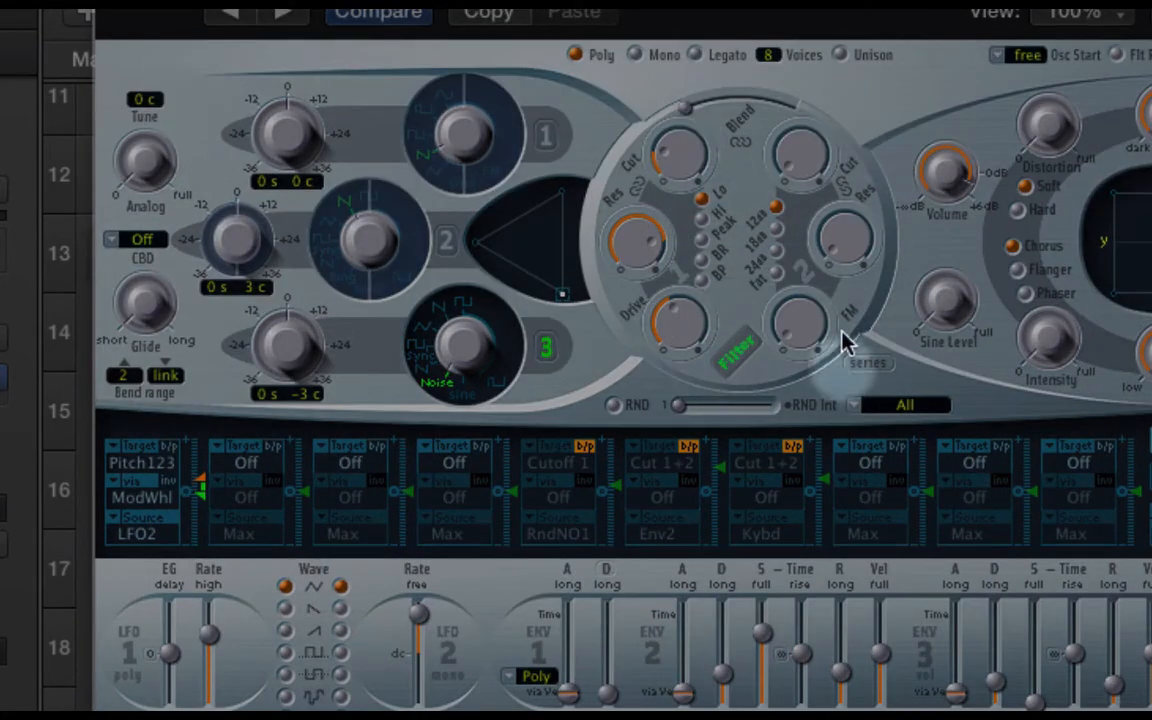
# Examine the ES2 filter blend and filter 1's resonance, drive and cutoff settings.
pyautogui.moveTo(687, 110)
pyautogui.mouseDown()
pyautogui.moveTo(738, 115)
pyautogui.moveTo(723, 99)
pyautogui.moveTo(654, 124)
pyautogui.moveTo(683, 102)
pyautogui.moveTo(668, 116)
pyautogui.mouseUp()
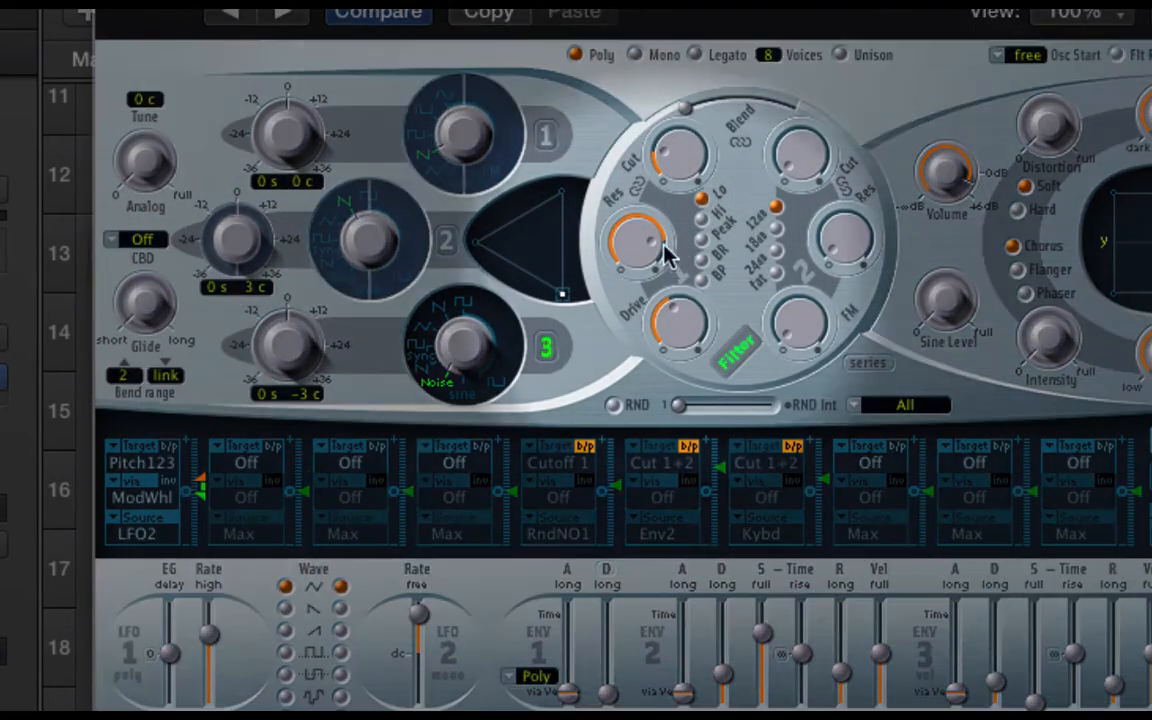
pyautogui.click(645, 255)
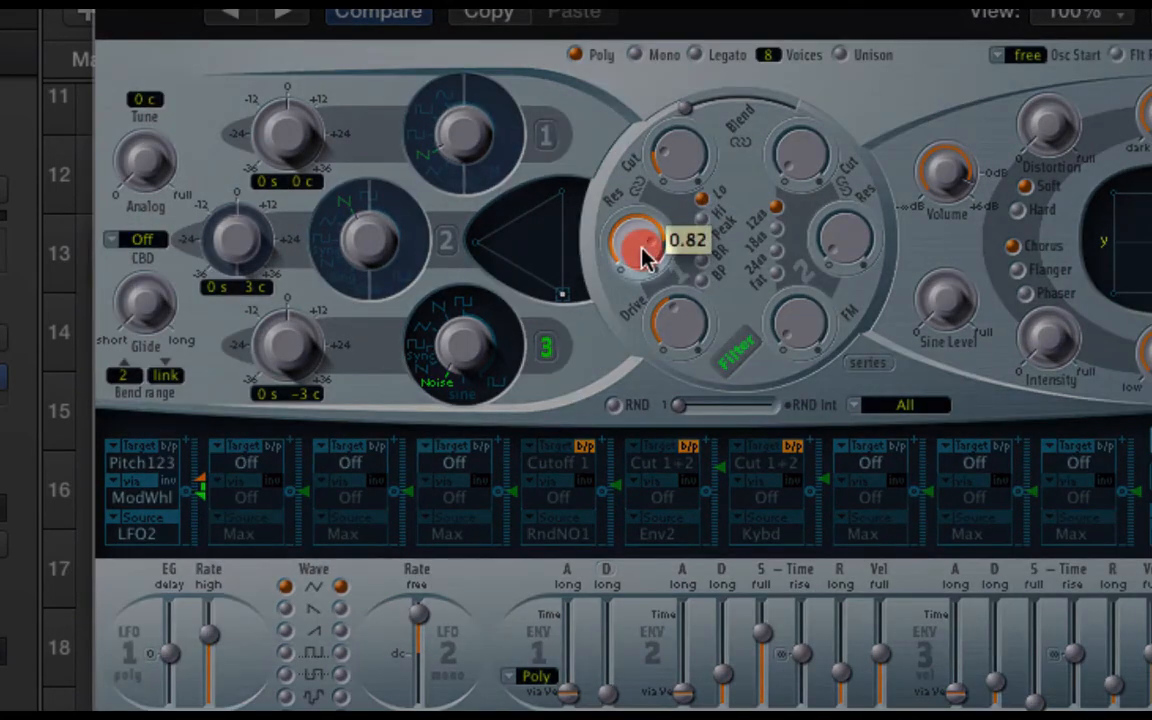
pyautogui.click(678, 322)
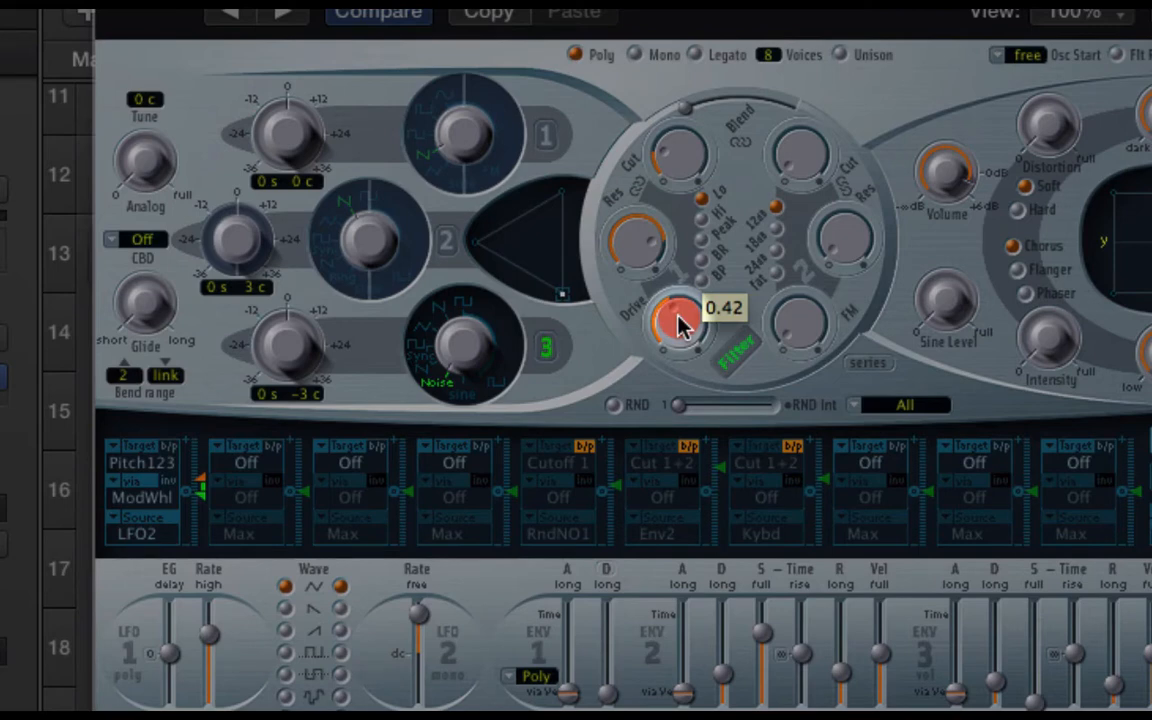
pyautogui.click(678, 162)
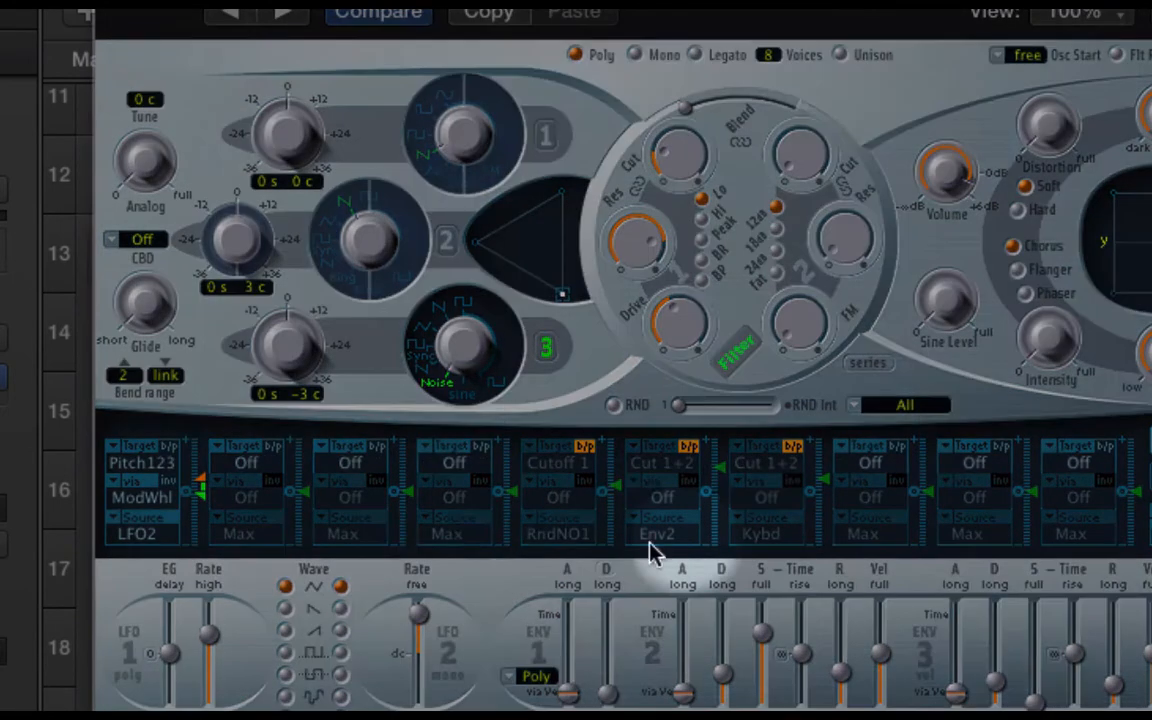
pyautogui.click(676, 160)
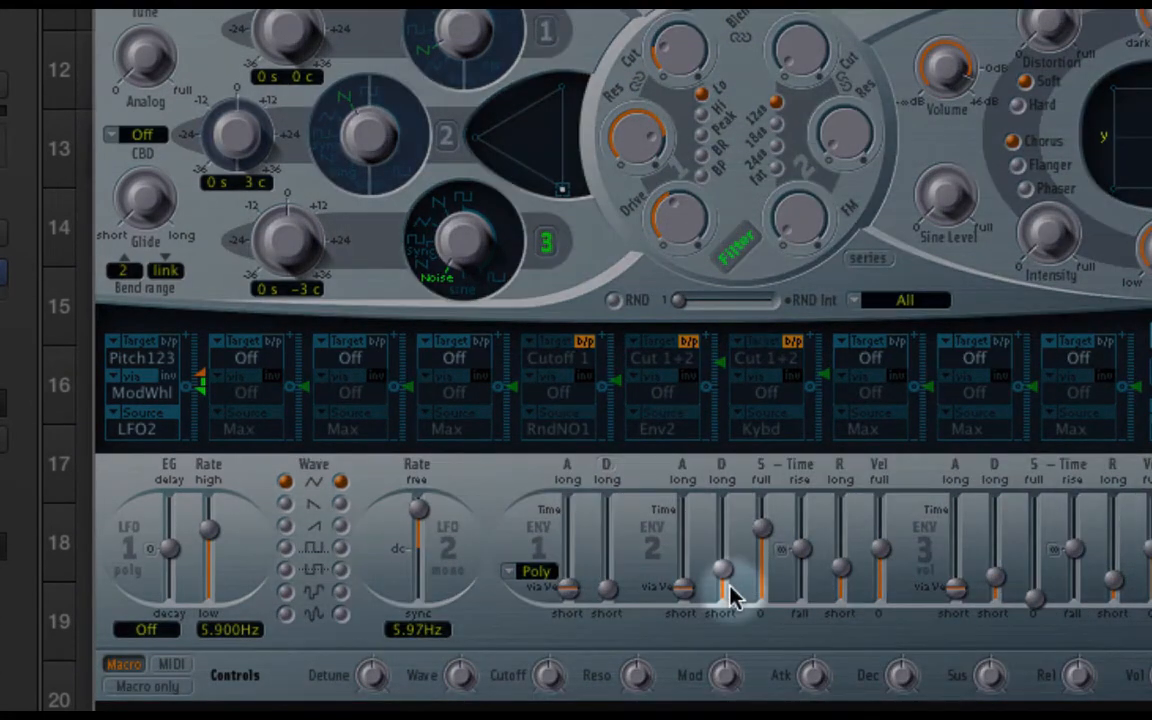
pyautogui.moveTo(681, 56); pyautogui.dragTo(681, 2)
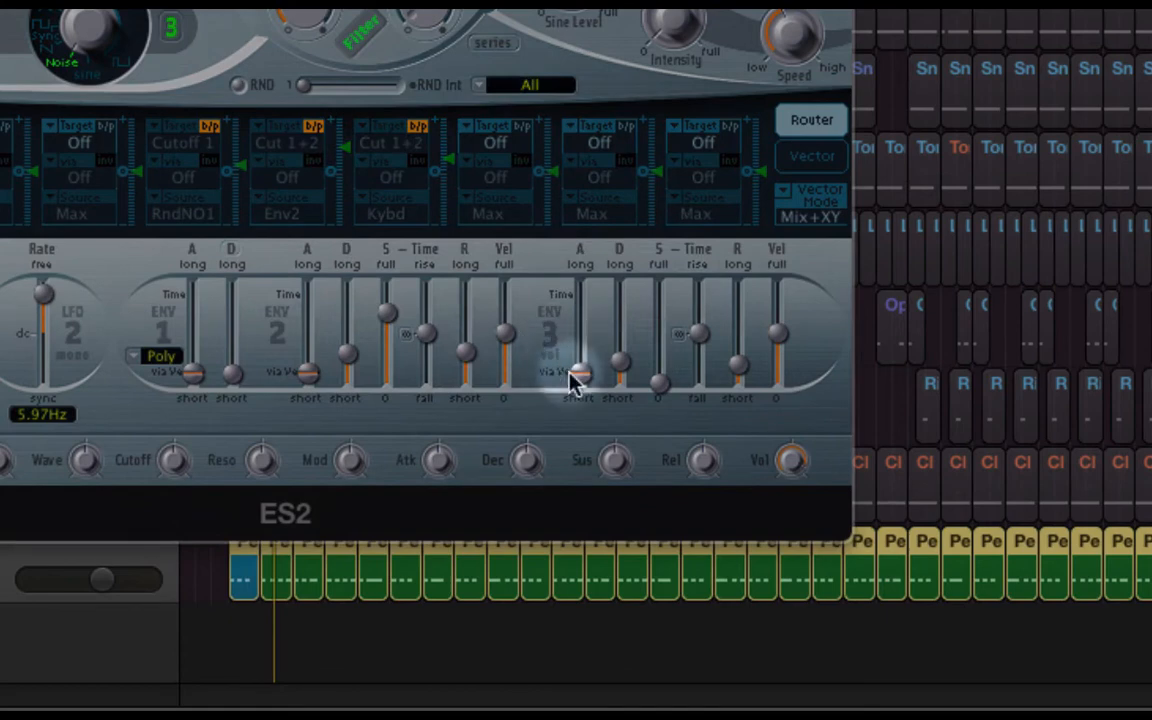
# Examine the attack, decay and sustain settings of ES2 envelope 3.
pyautogui.click(580, 378)
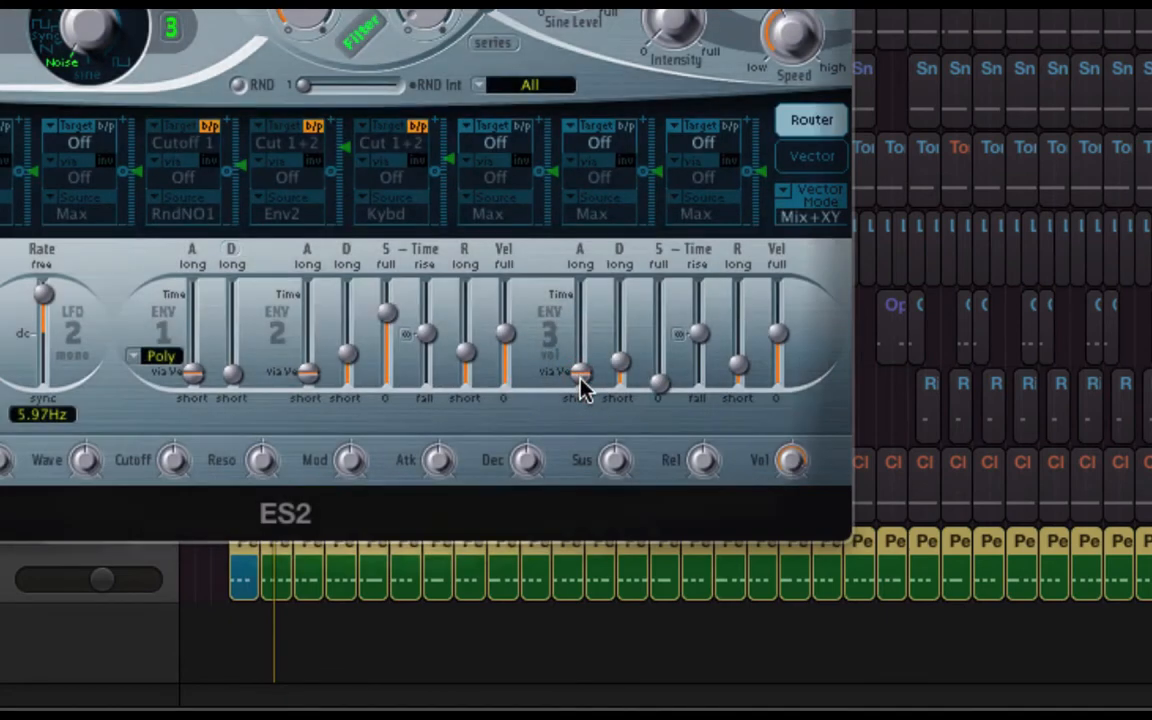
pyautogui.click(582, 386)
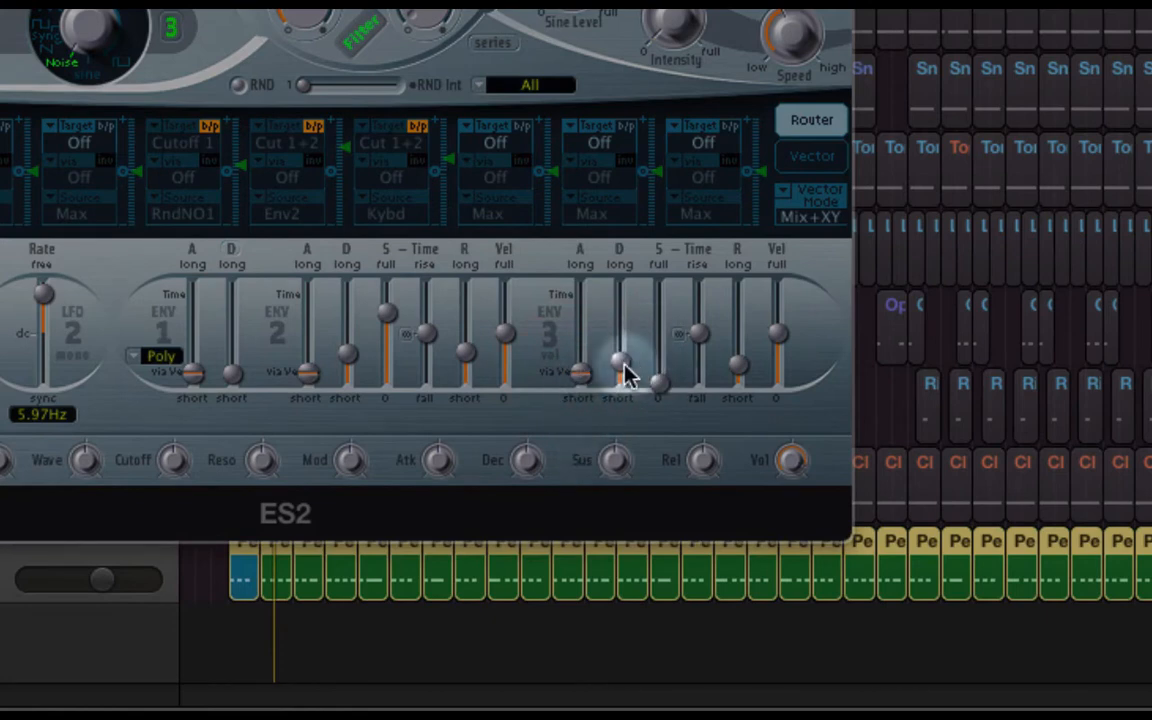
pyautogui.click(622, 365)
pyautogui.moveTo(656, 386)
pyautogui.mouseDown()
pyautogui.moveTo(661, 334)
pyautogui.moveTo(661, 427)
pyautogui.moveTo(663, 391)
pyautogui.moveTo(650, 398)
pyautogui.moveTo(663, 391)
pyautogui.mouseUp()
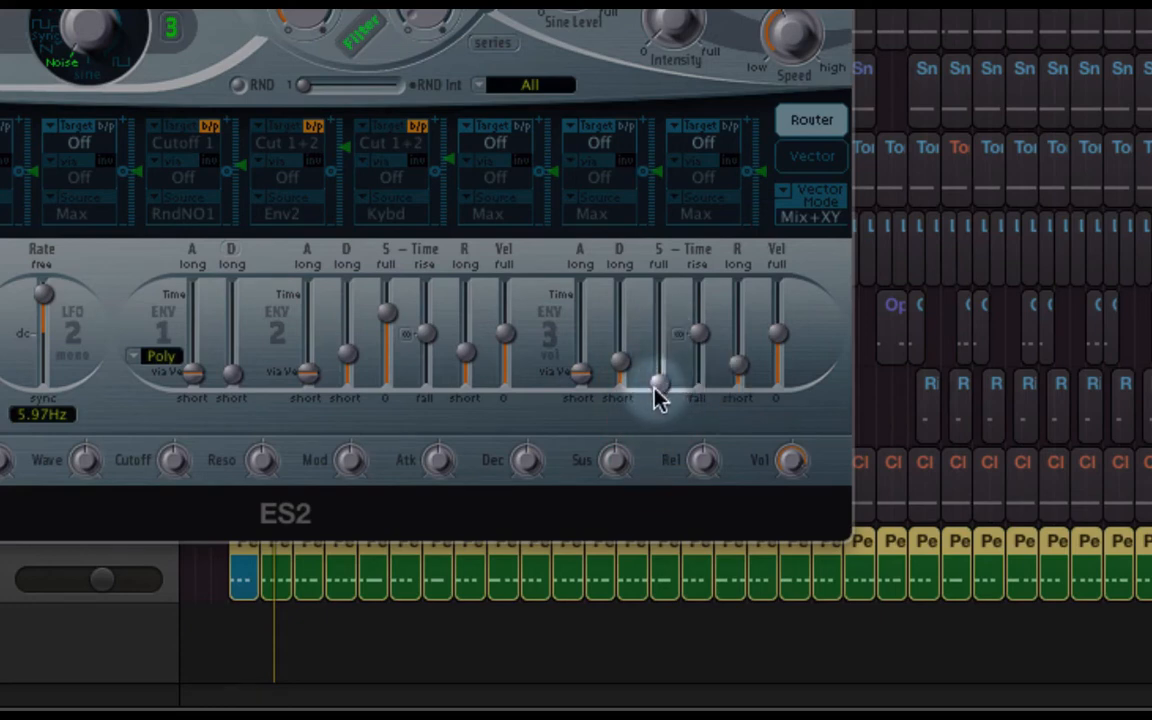
# Examine the sustain, release and decay settings of ES2 envelope 3.
pyautogui.click(658, 400)
pyautogui.click(742, 369)
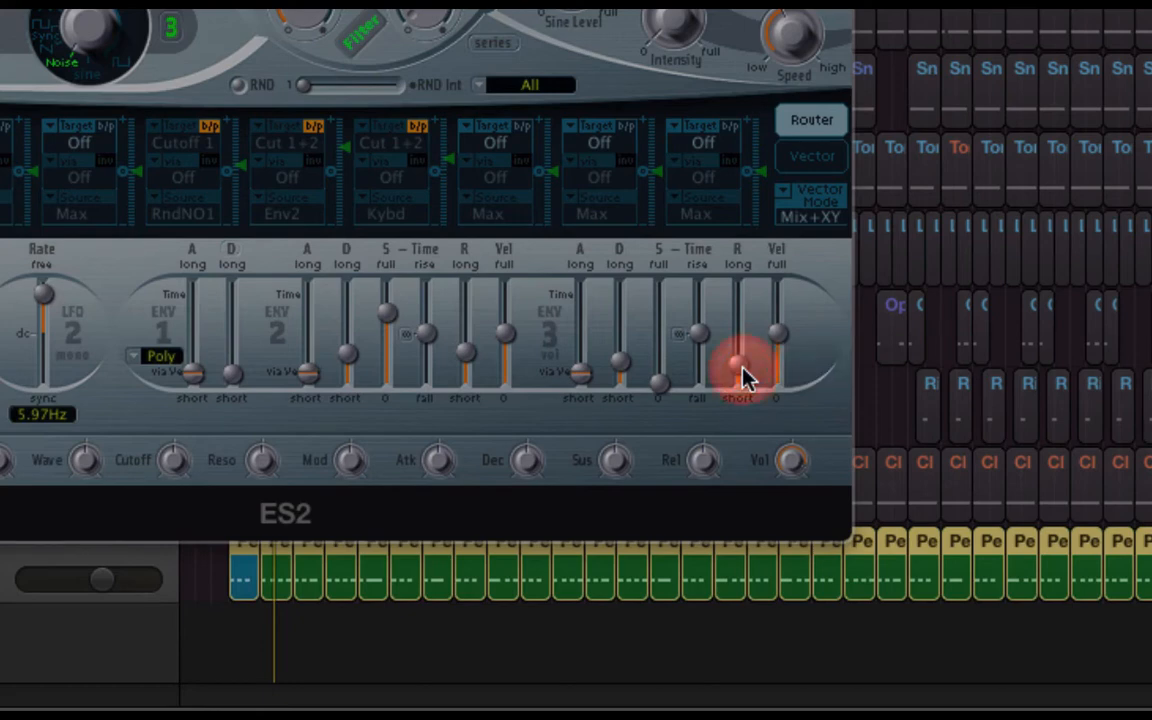
pyautogui.click(618, 370)
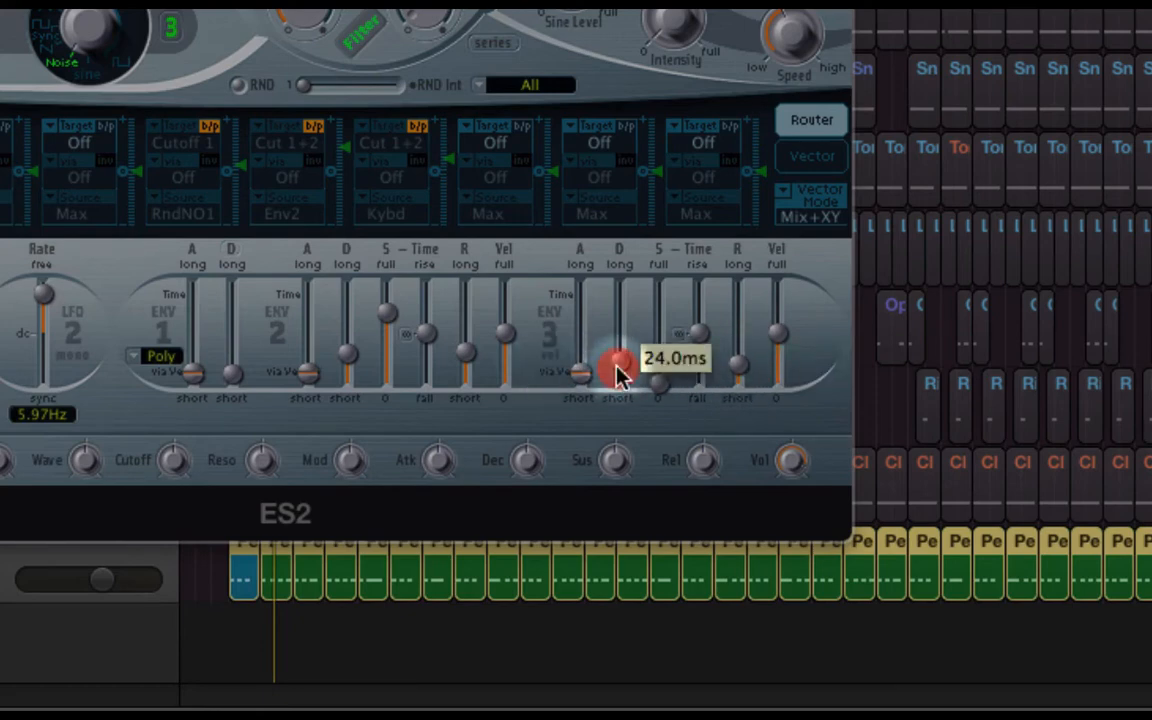
# Try a sustained ES2 envelope 3 with sustain at full and much longer decay and release times.
pyautogui.moveTo(660, 384); pyautogui.dragTo(661, 284)
pyautogui.moveTo(620, 362); pyautogui.dragTo(620, 290)
pyautogui.click(737, 366)
pyautogui.moveTo(737, 366); pyautogui.dragTo(735, 309)
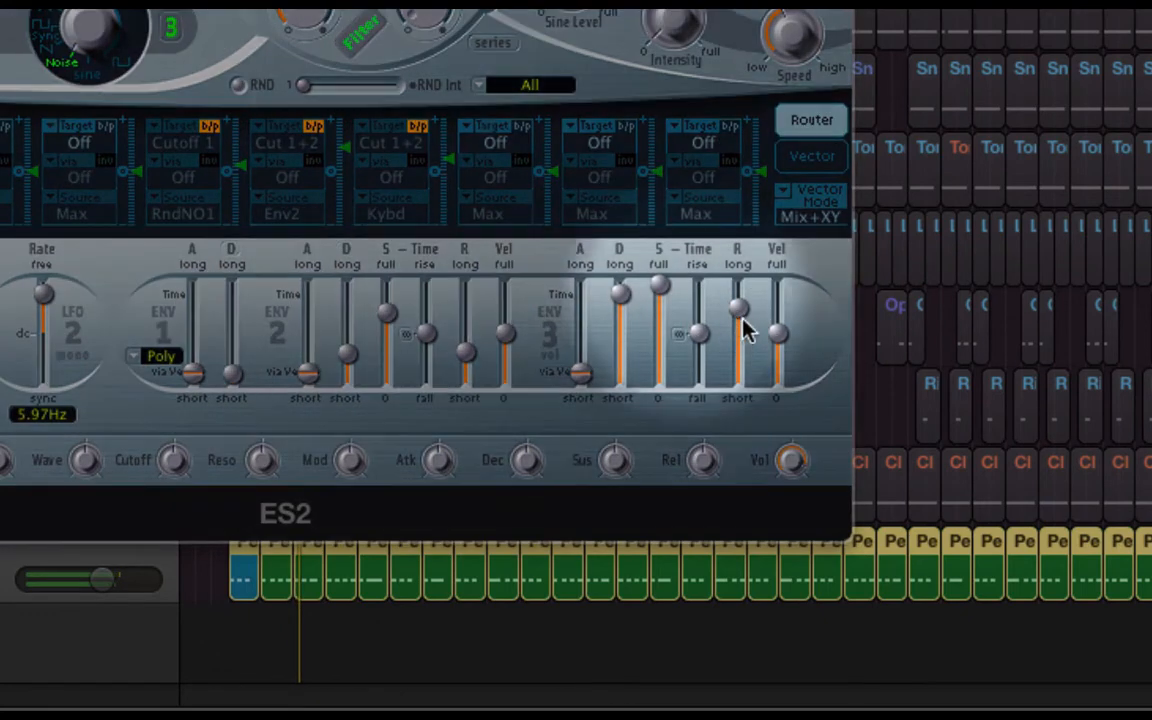
# Try a very short ES2 envelope 3 with release and sustain lowered to 0 and decay near its shortest.
pyautogui.moveTo(738, 315); pyautogui.dragTo(738, 386)
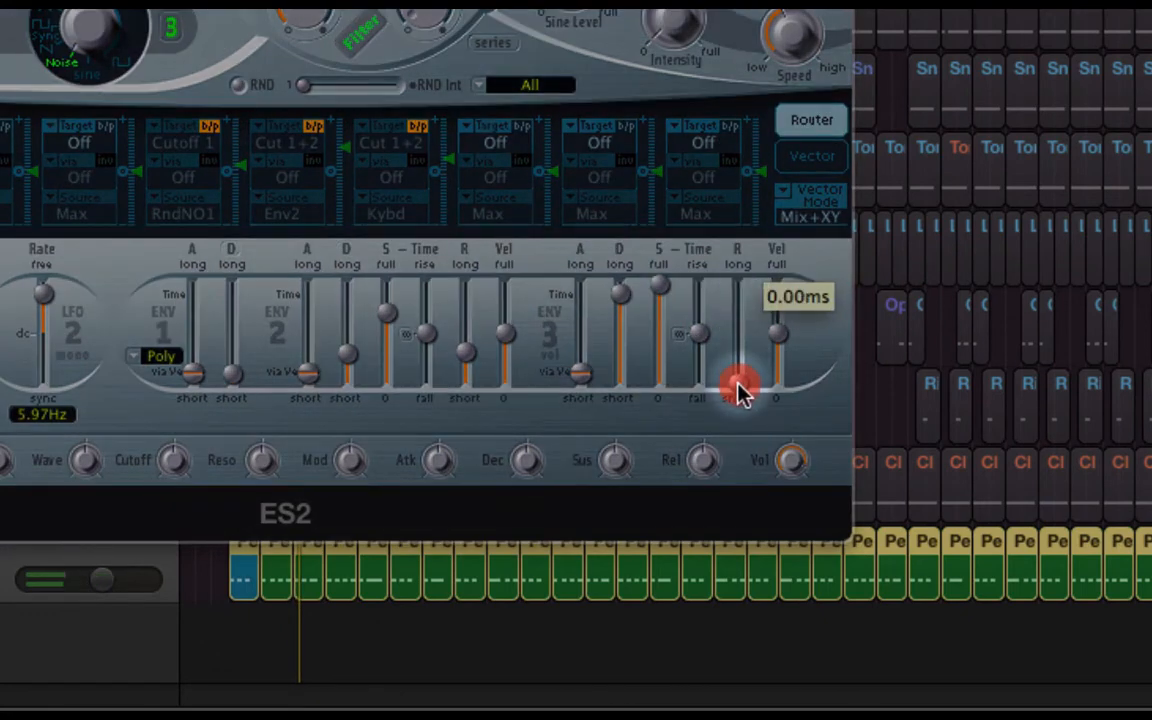
pyautogui.moveTo(658, 288); pyautogui.dragTo(727, 360)
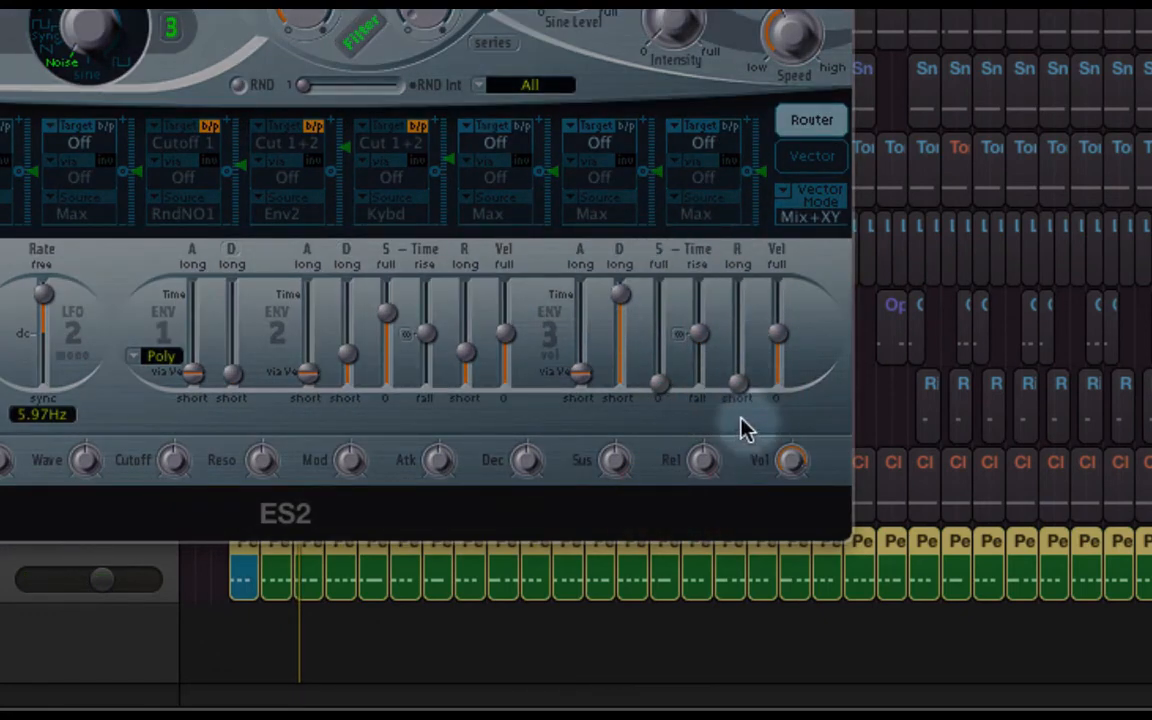
pyautogui.moveTo(620, 292); pyautogui.dragTo(620, 380)
pyautogui.moveTo(737, 381); pyautogui.dragTo(743, 384)
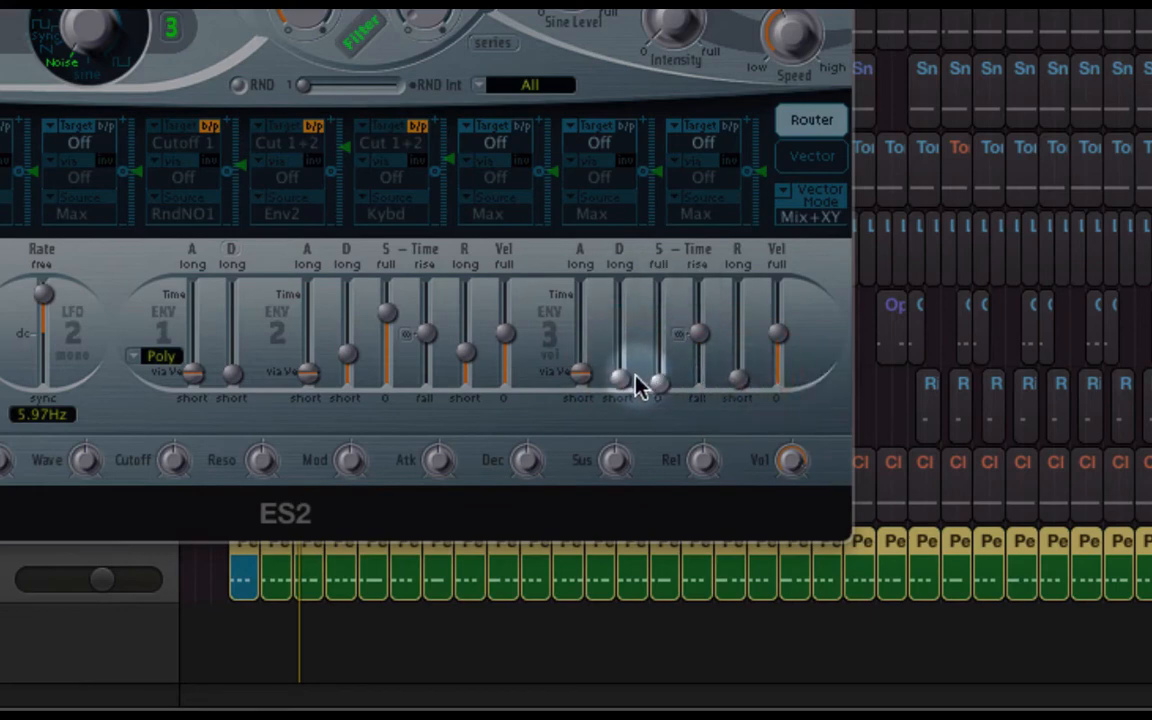
pyautogui.moveTo(620, 379); pyautogui.dragTo(620, 383)
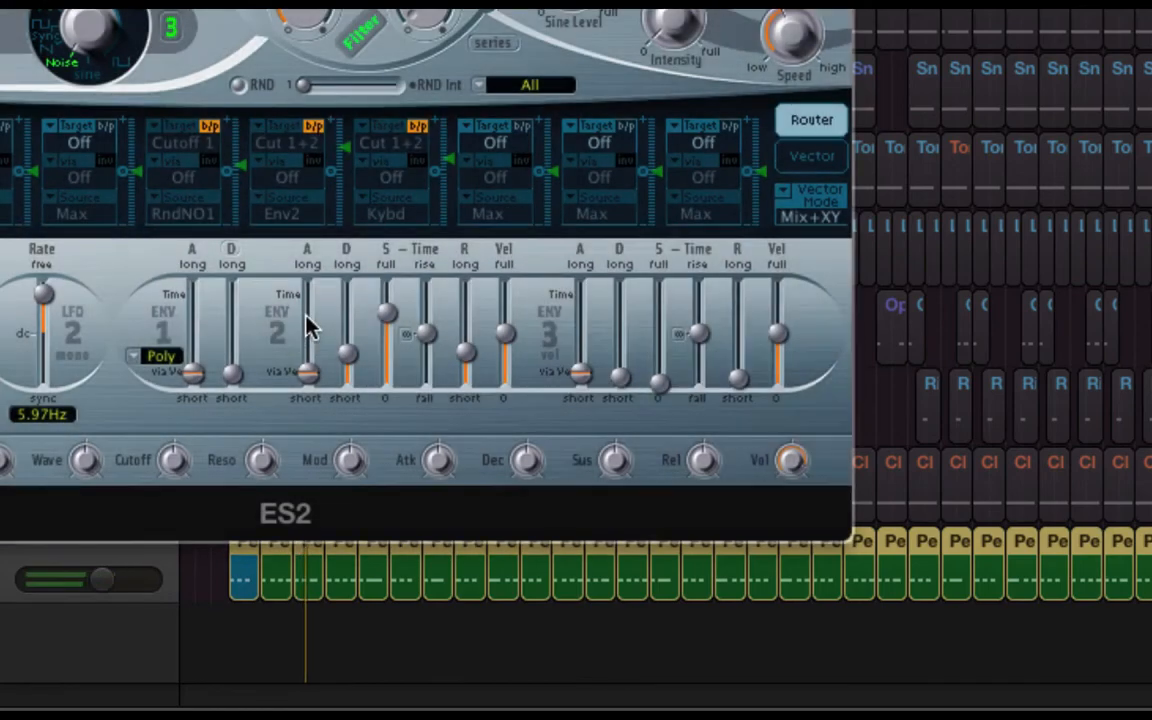
# Try a much longer decay on ES2 envelope 2 and a different filter 1 cutoff.
pyautogui.moveTo(346, 352); pyautogui.dragTo(342, 309)
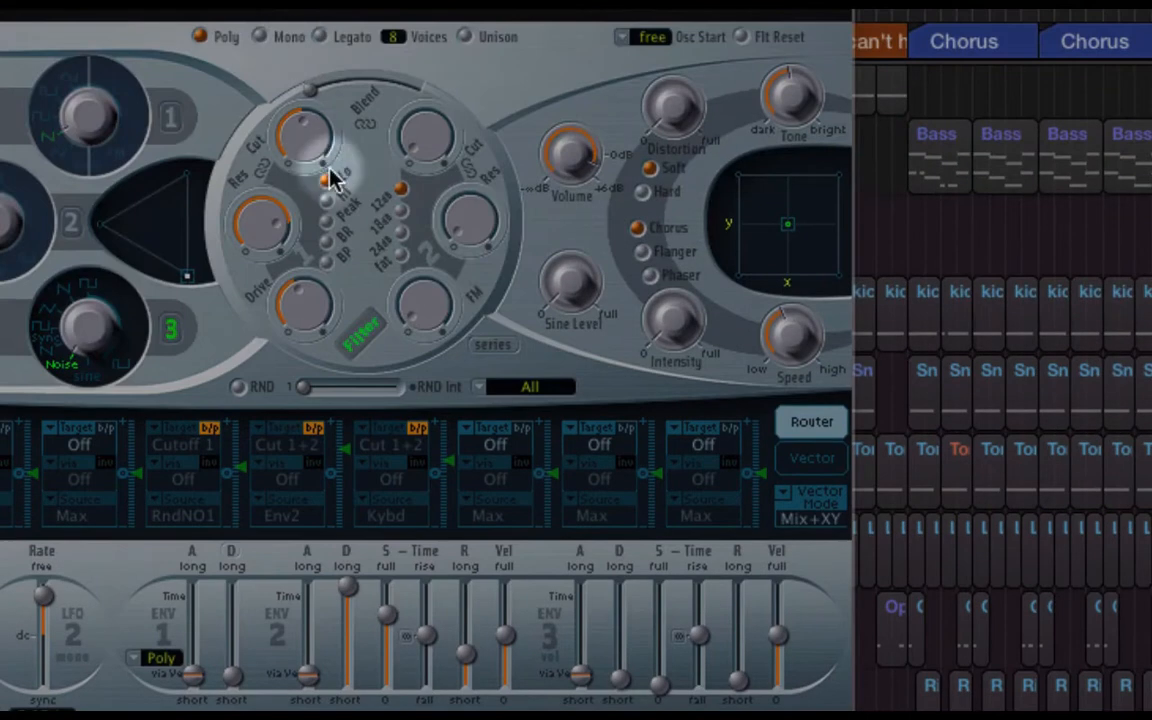
pyautogui.moveTo(315, 152); pyautogui.dragTo(305, 225)
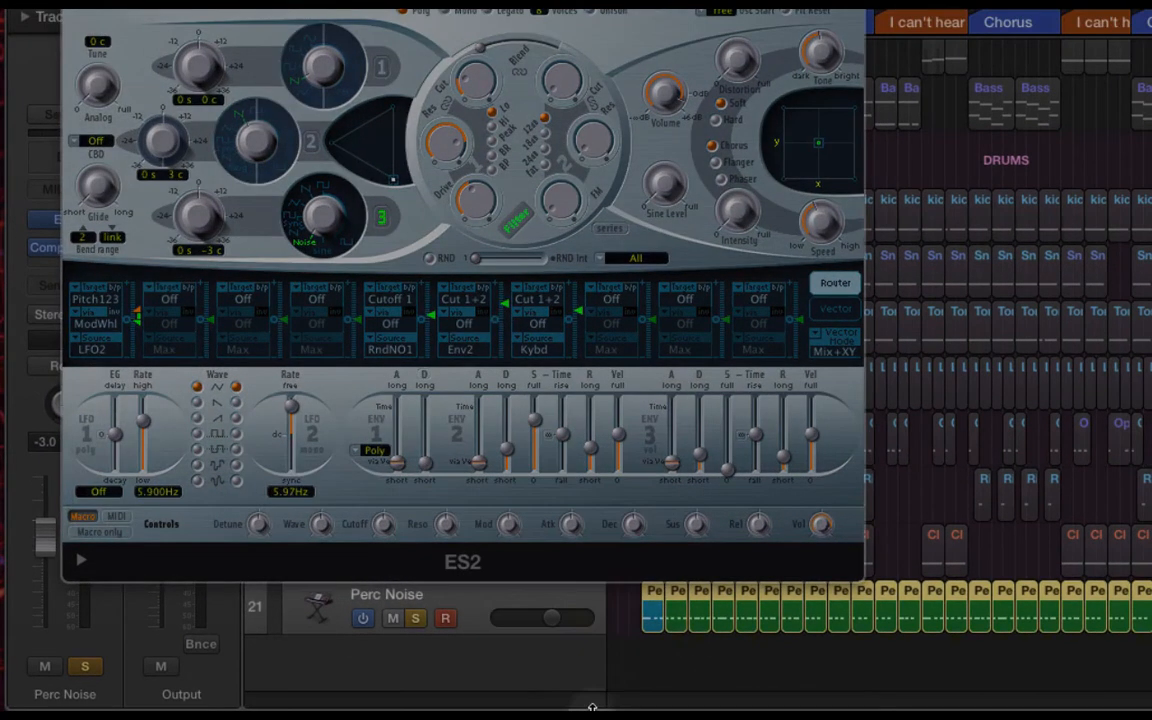
# Show the Perc Noise notes in an enlarged Piano Roll and close the ES2 window.
pyautogui.doubleClick(613, 706)
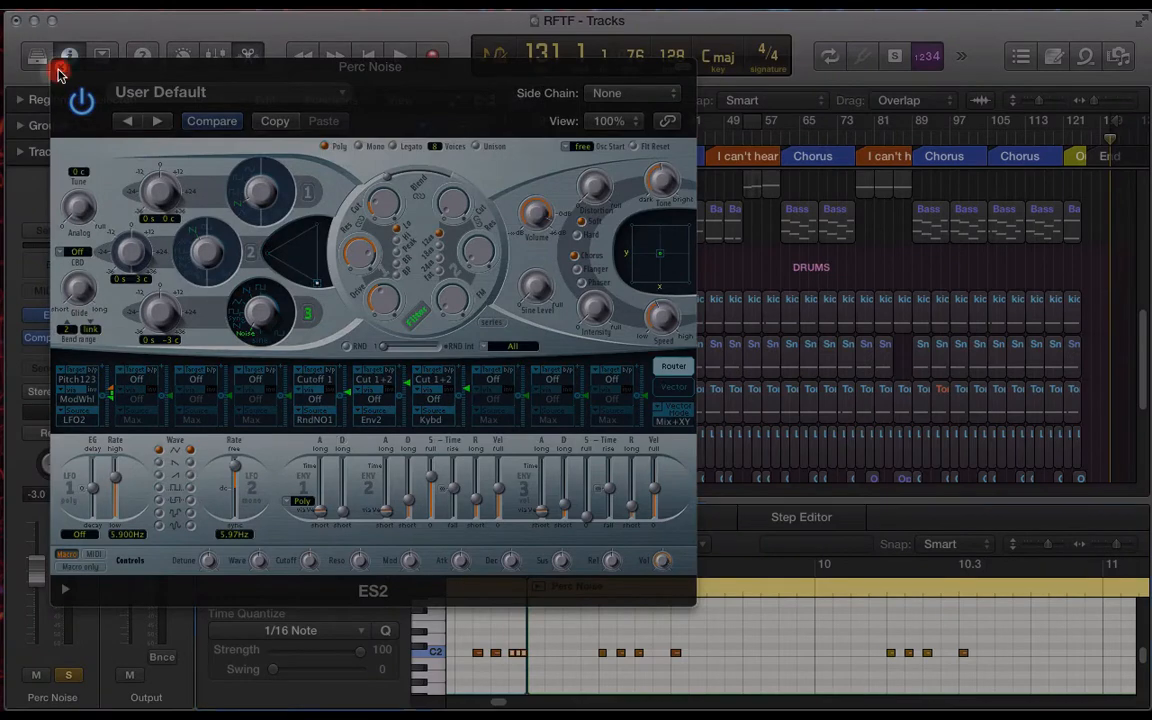
pyautogui.click(58, 73)
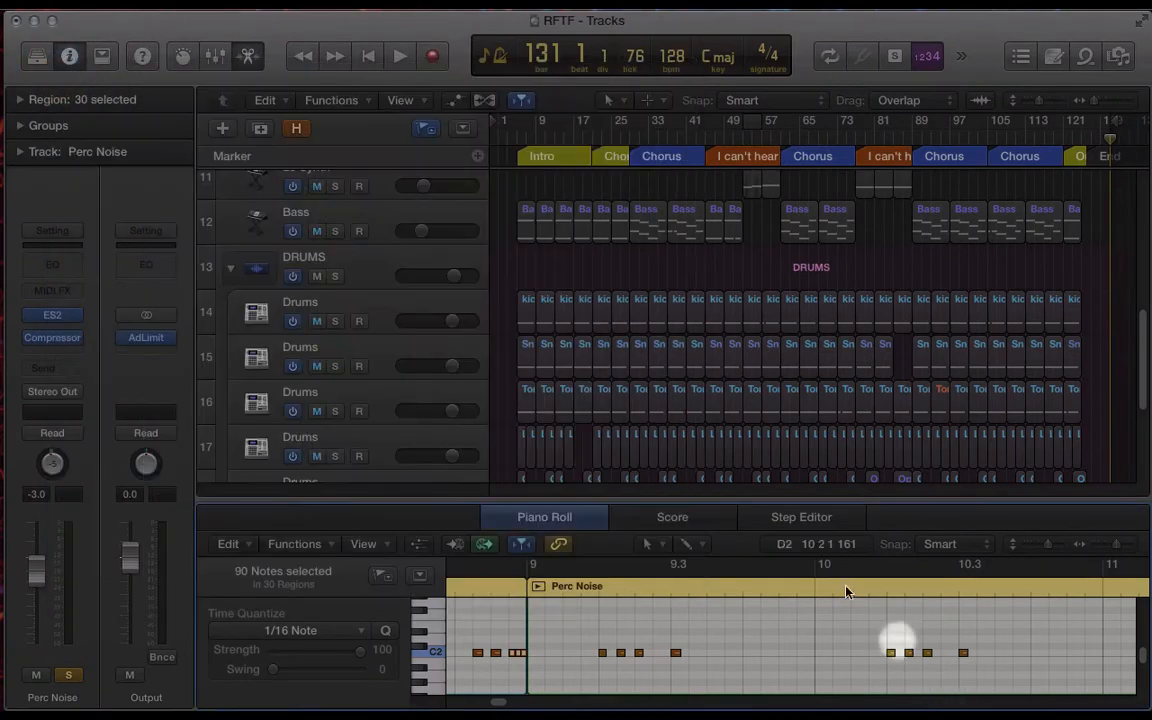
pyautogui.moveTo(645, 500); pyautogui.dragTo(657, 168)
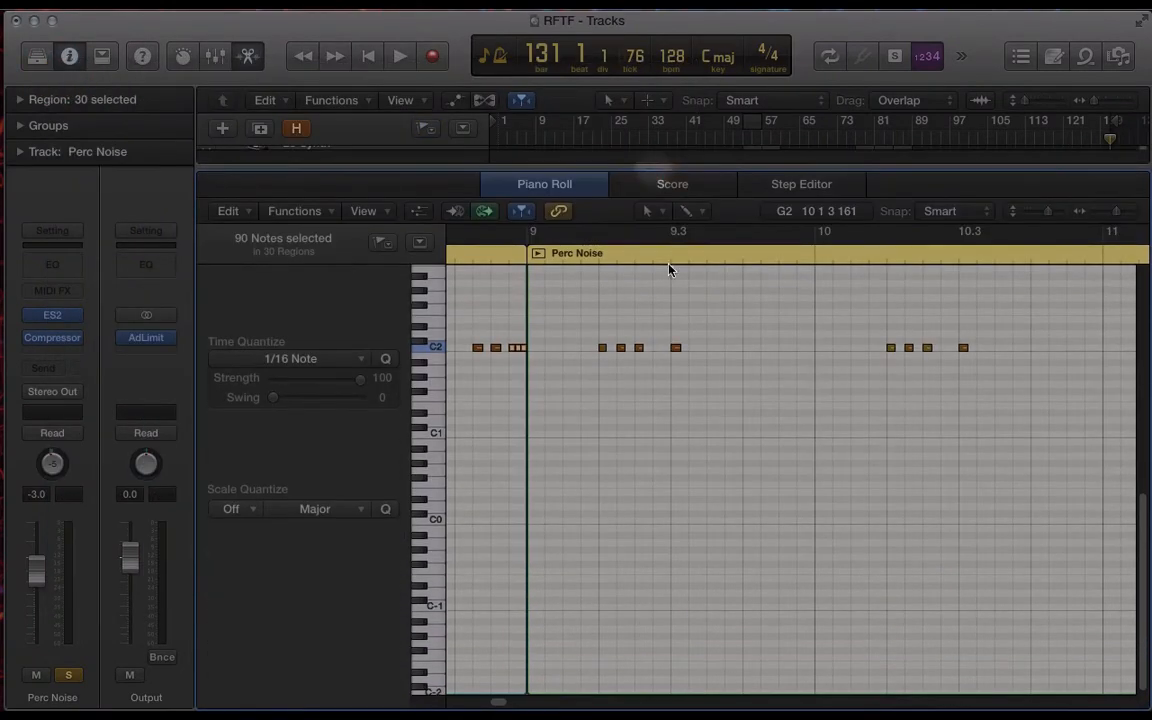
# Examine the repeating note pattern across all Perc Noise regions in the Piano Roll and close the editor.
pyautogui.press('super+Left')
pyautogui.press('super+Left')
pyautogui.press('super+Left')
pyautogui.press('super+Left')
pyautogui.press('super+Left')
pyautogui.press('super+Left')
pyautogui.press('super+Left')
pyautogui.press('super+Left')
pyautogui.press('super+Left')
pyautogui.press('super+Left')
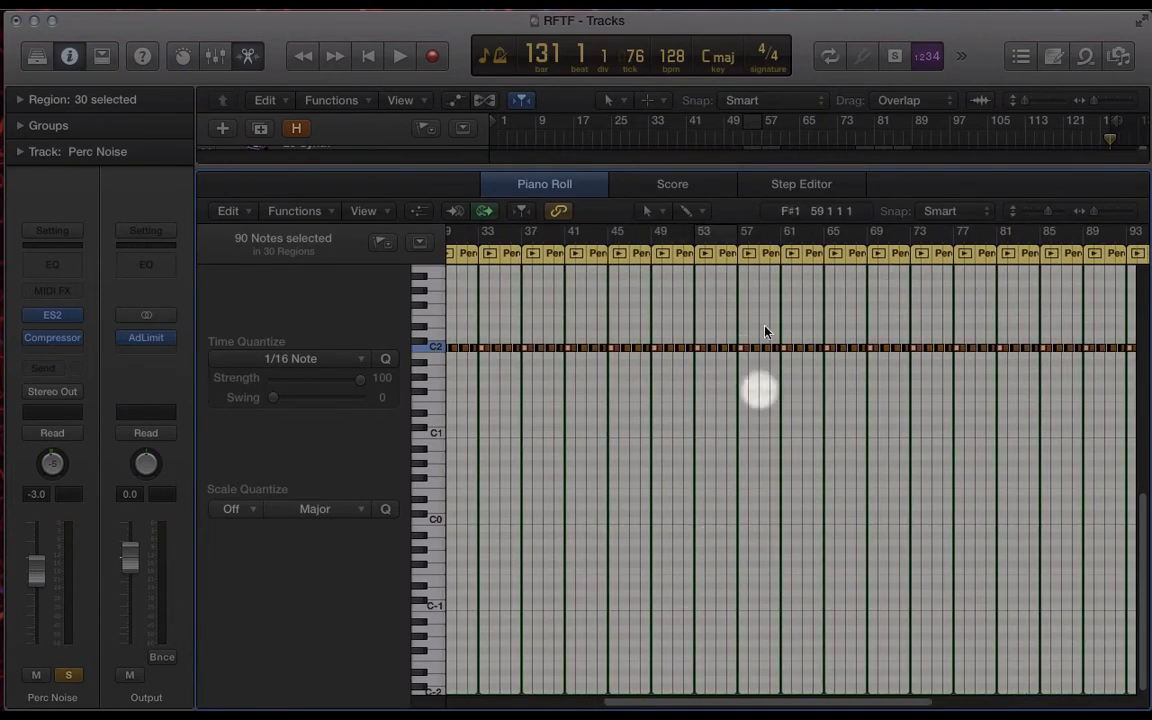
pyautogui.click(643, 254)
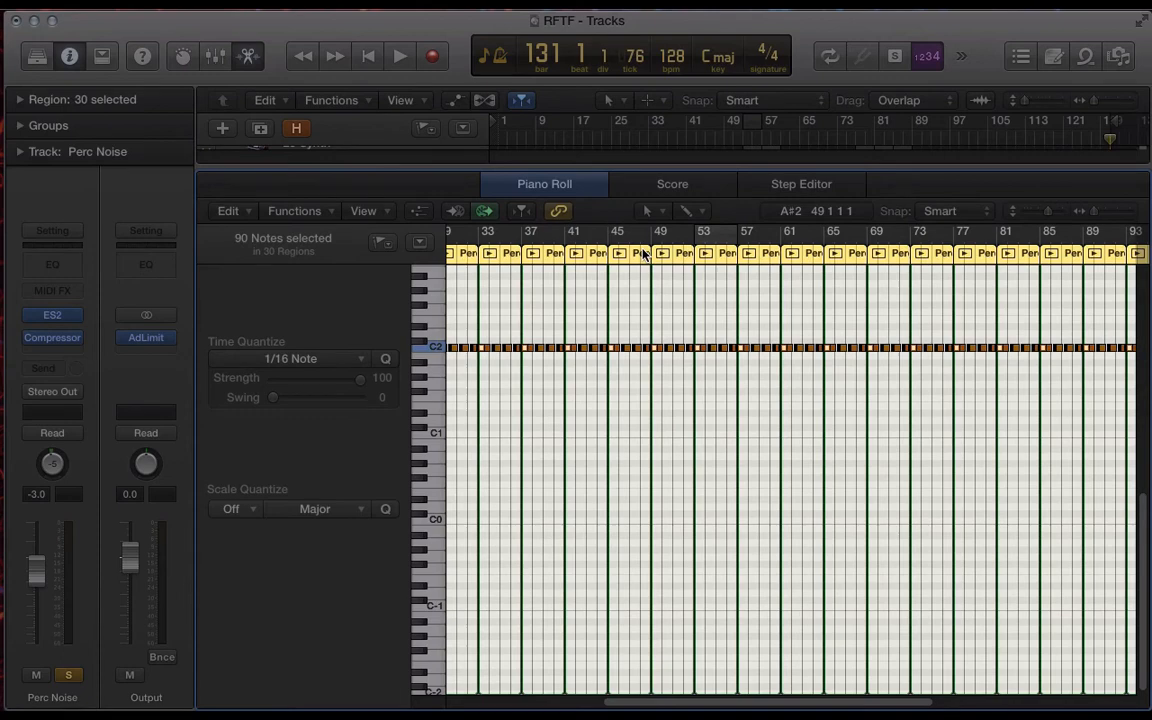
pyautogui.press('p')
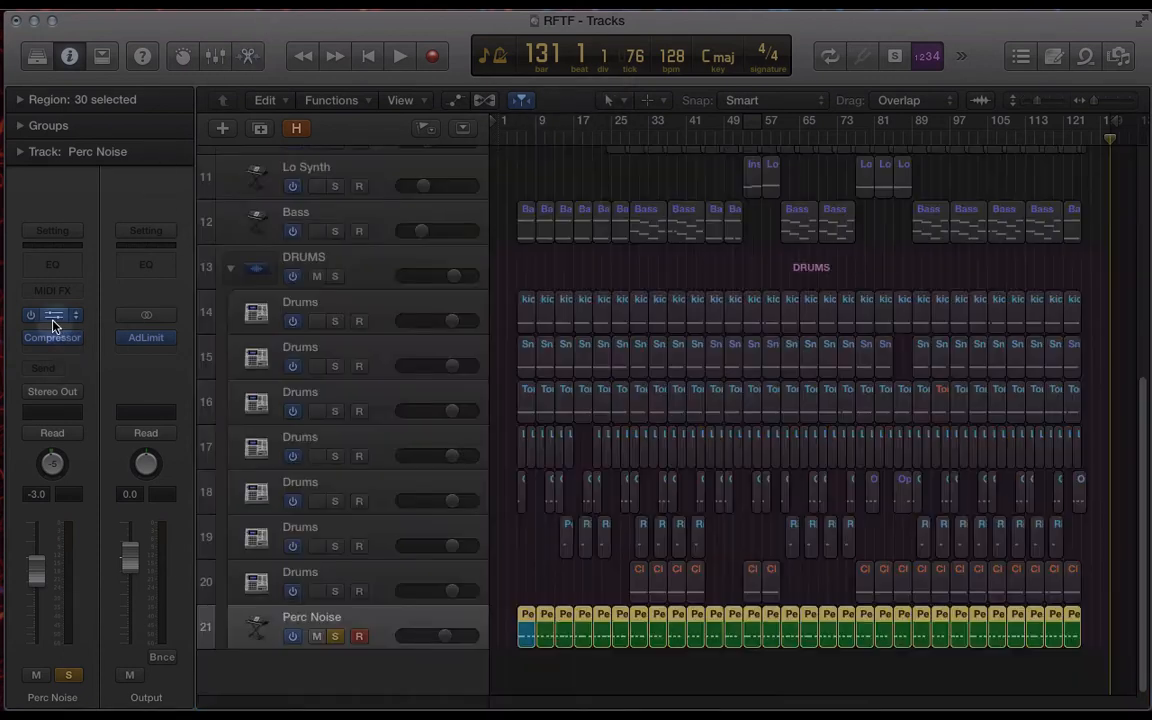
# Reopen ES2 on the Perc Noise track and move its window clear of the timeline ruler.
pyautogui.click(54, 318)
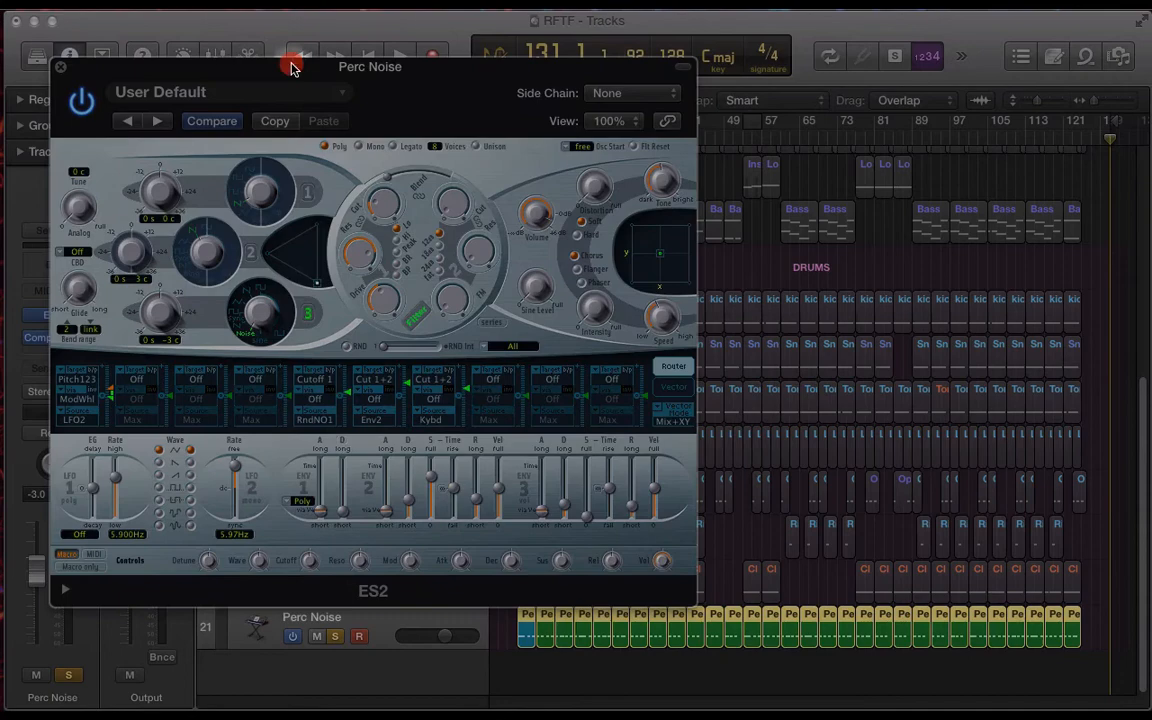
pyautogui.moveTo(292, 68); pyautogui.dragTo(281, 383)
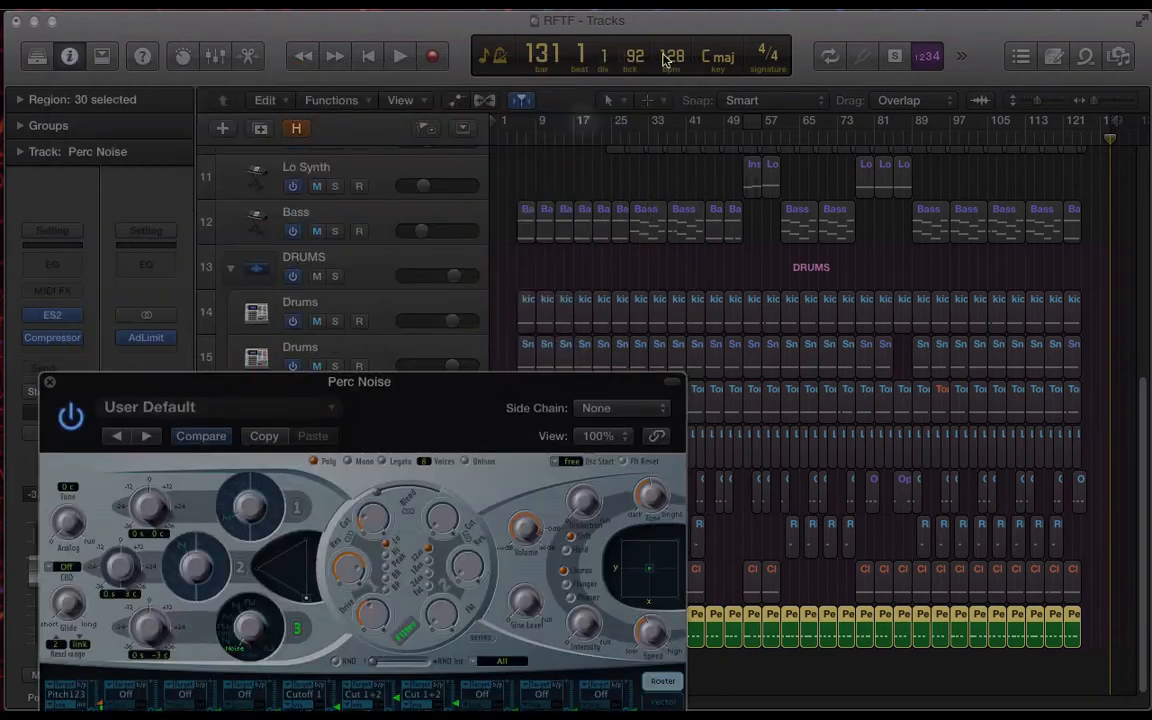
pyautogui.click(455, 35)
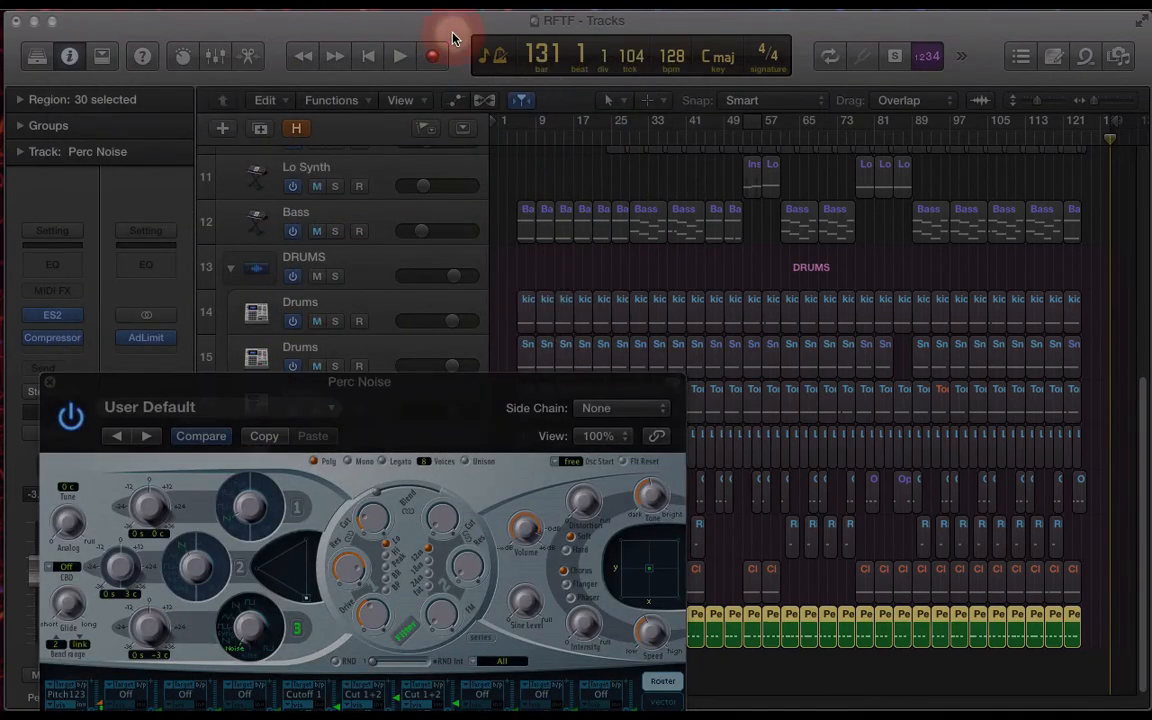
# Cycle bars 5 to 9, play the loop and move the ES2 window clear of the Perc Noise regions.
pyautogui.press('super+Right')
pyautogui.press('super+Right')
pyautogui.press('super+Right')
pyautogui.press('super+Right')
pyautogui.press('super+Right')
pyautogui.moveTo(521, 121); pyautogui.dragTo(627, 123)
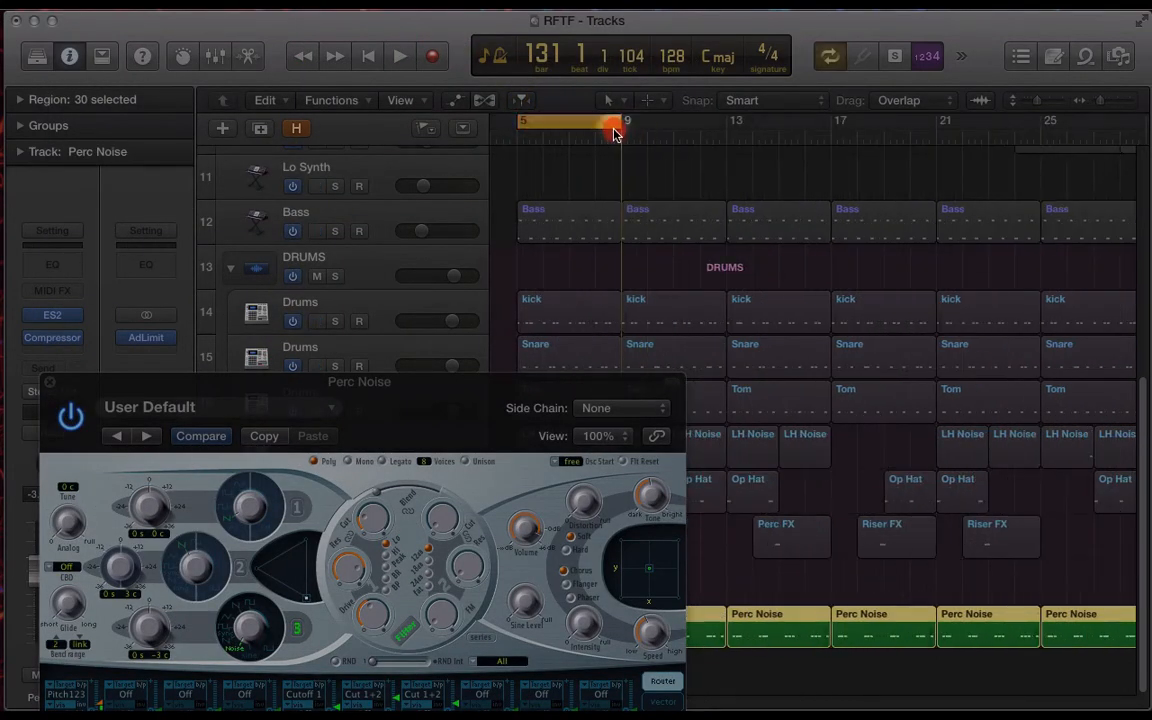
pyautogui.press('space')
pyautogui.moveTo(268, 385); pyautogui.dragTo(539, 24)
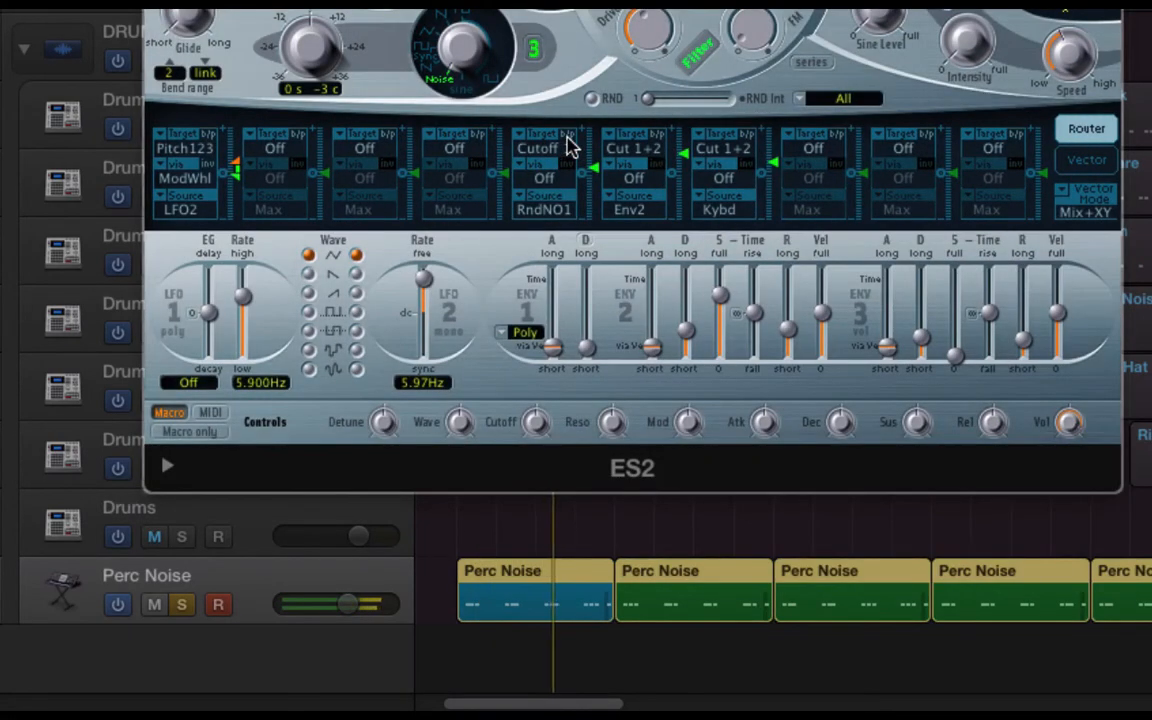
# Try bypassing the Cutoff 1 route in the ES2 modulation router and reactivate it.
pyautogui.click(566, 136)
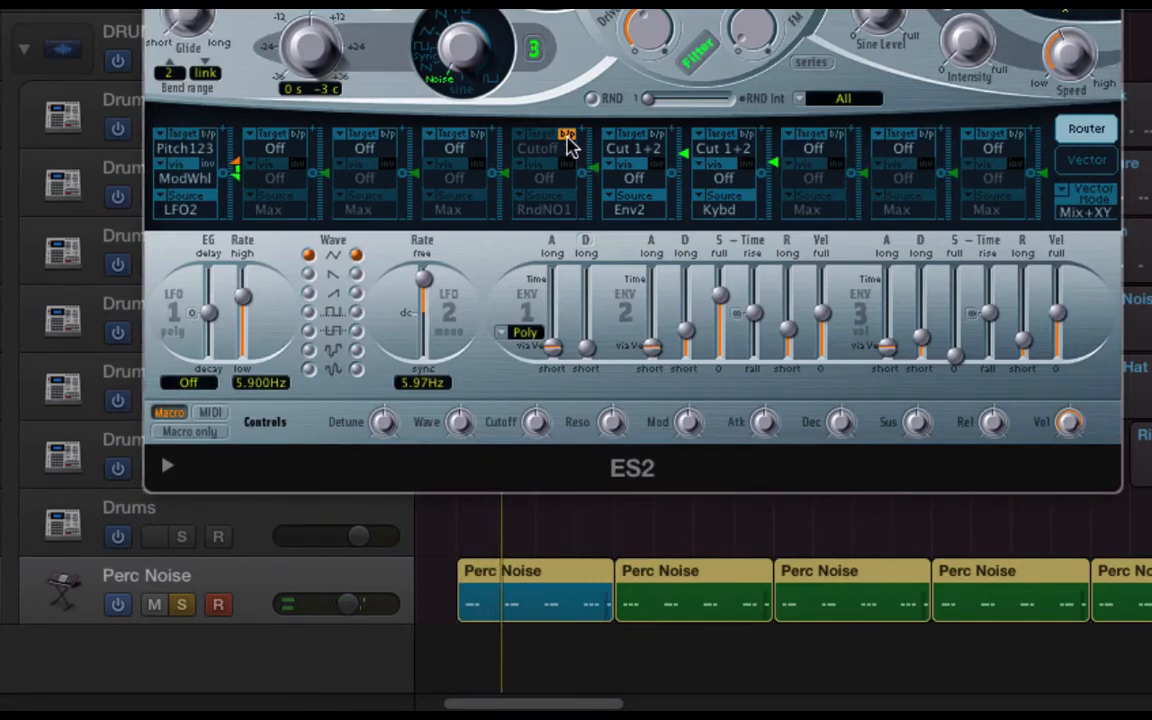
pyautogui.click(566, 137)
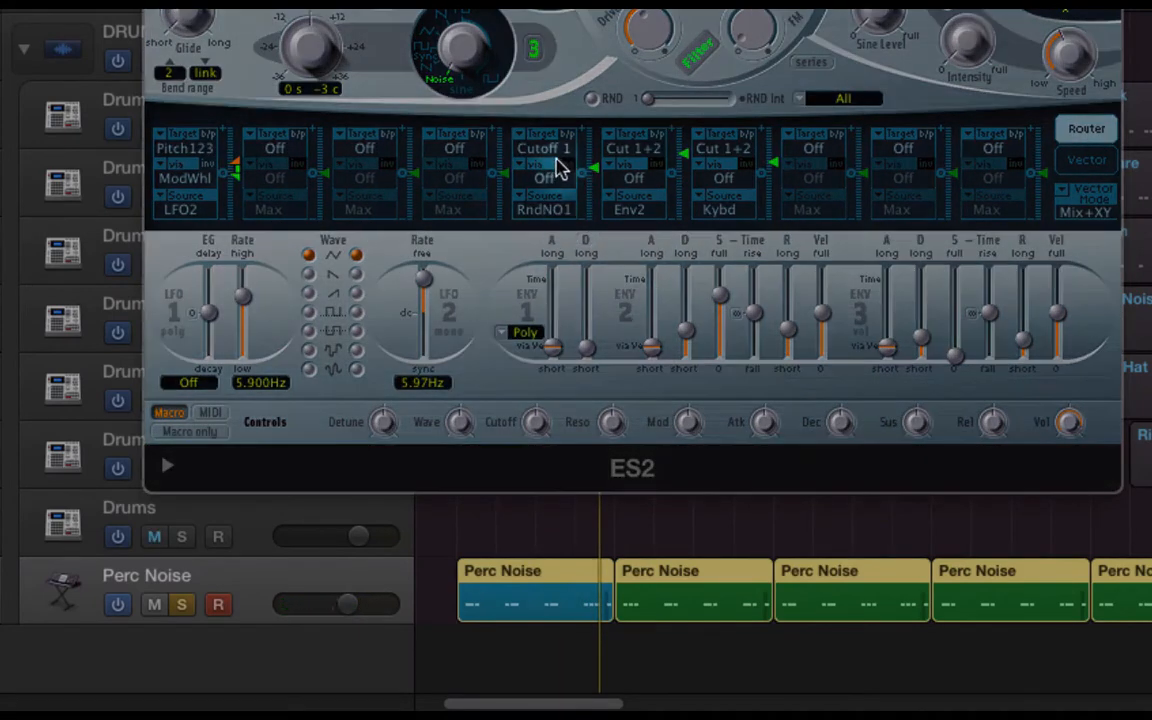
# Examine the Cutoff 1 route's target and source options and its modulation amount, keeping Cutoff 1 and RndNO1.
pyautogui.click(548, 153)
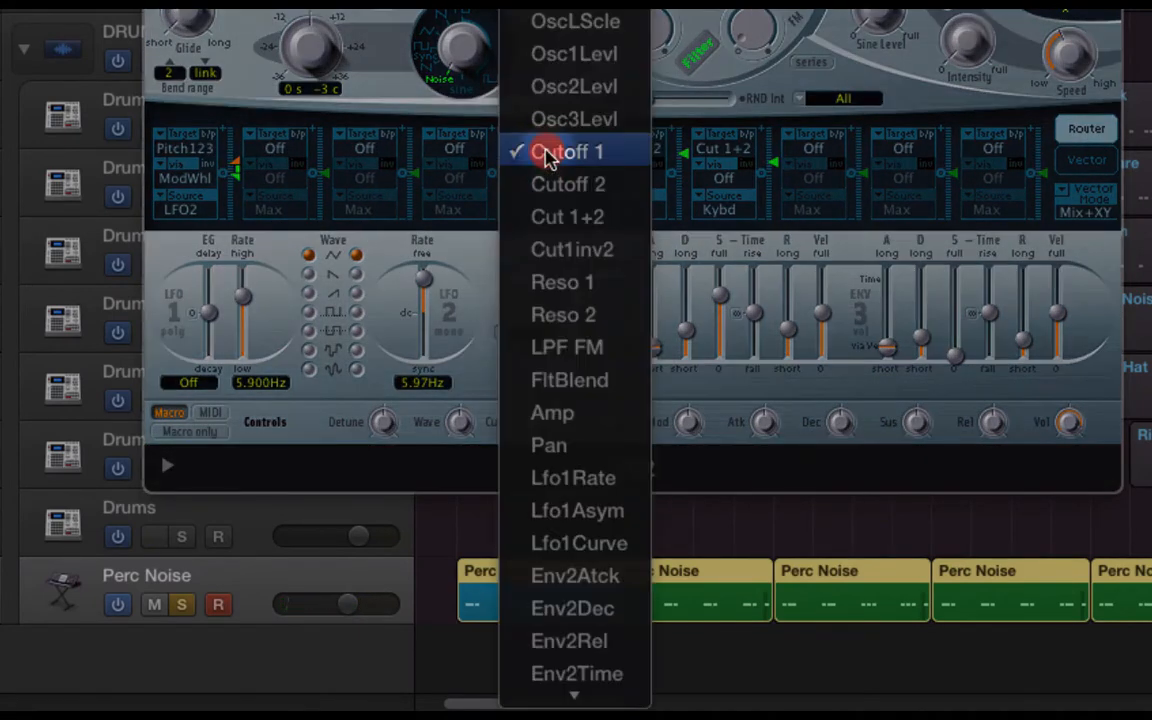
pyautogui.click(585, 160)
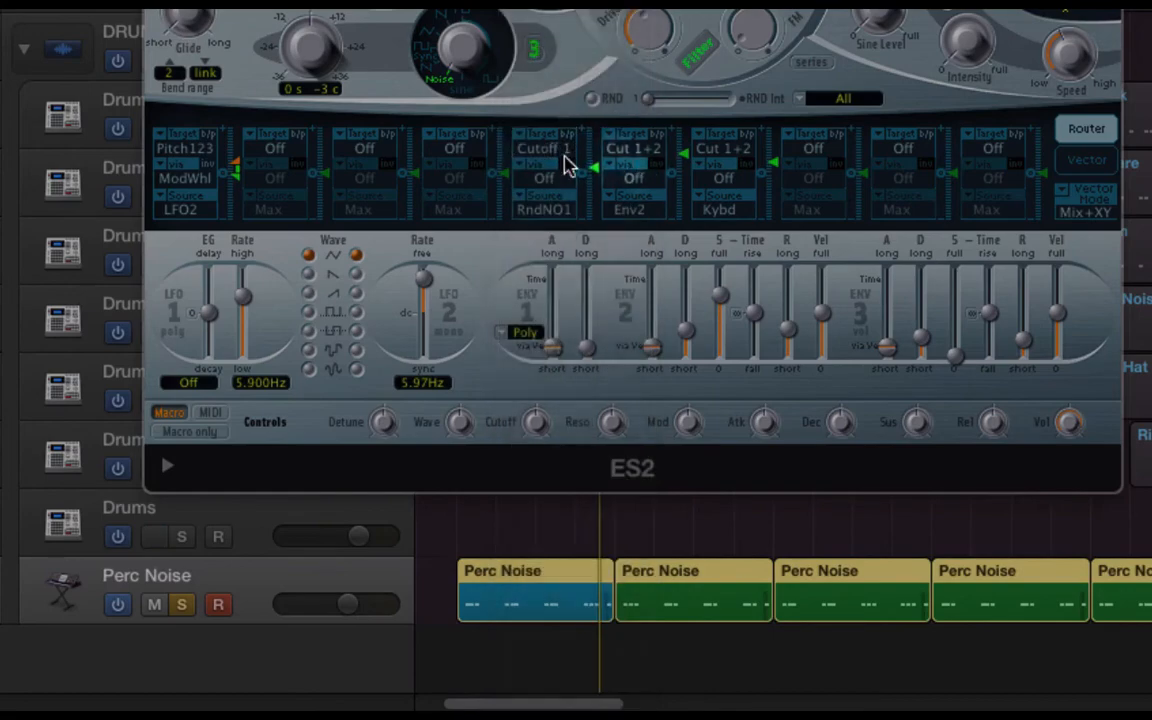
pyautogui.click(546, 212)
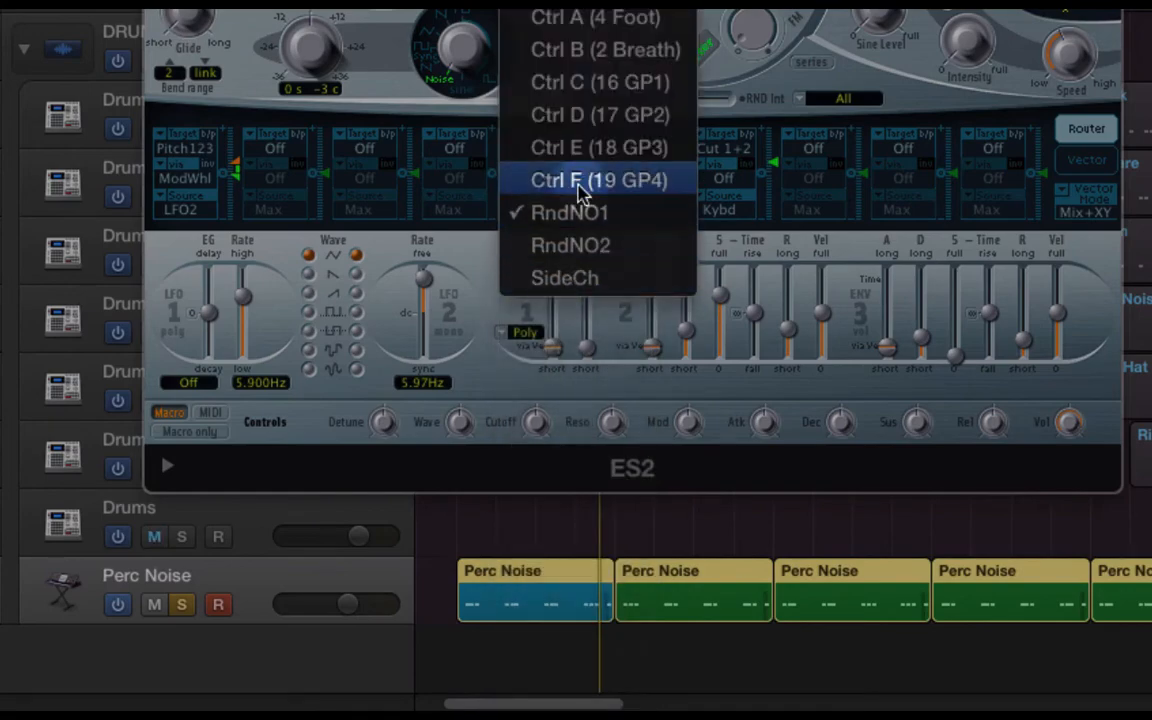
pyautogui.click(522, 218)
pyautogui.click(522, 218)
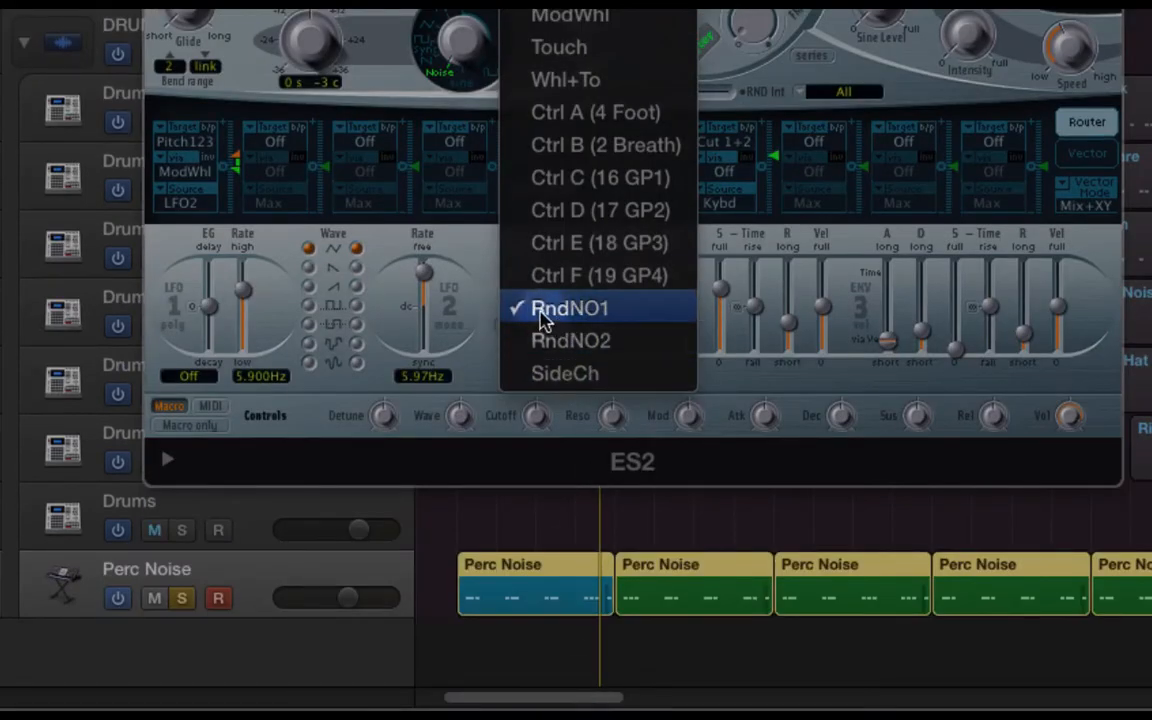
pyautogui.click(560, 312)
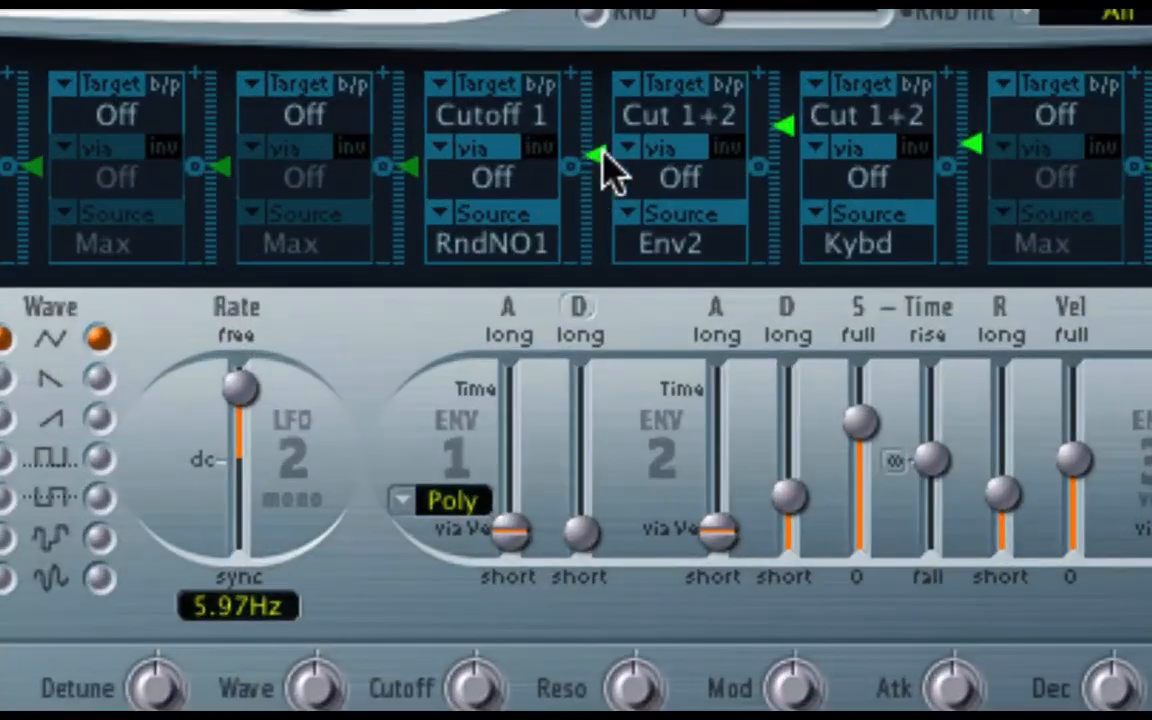
pyautogui.click(594, 161)
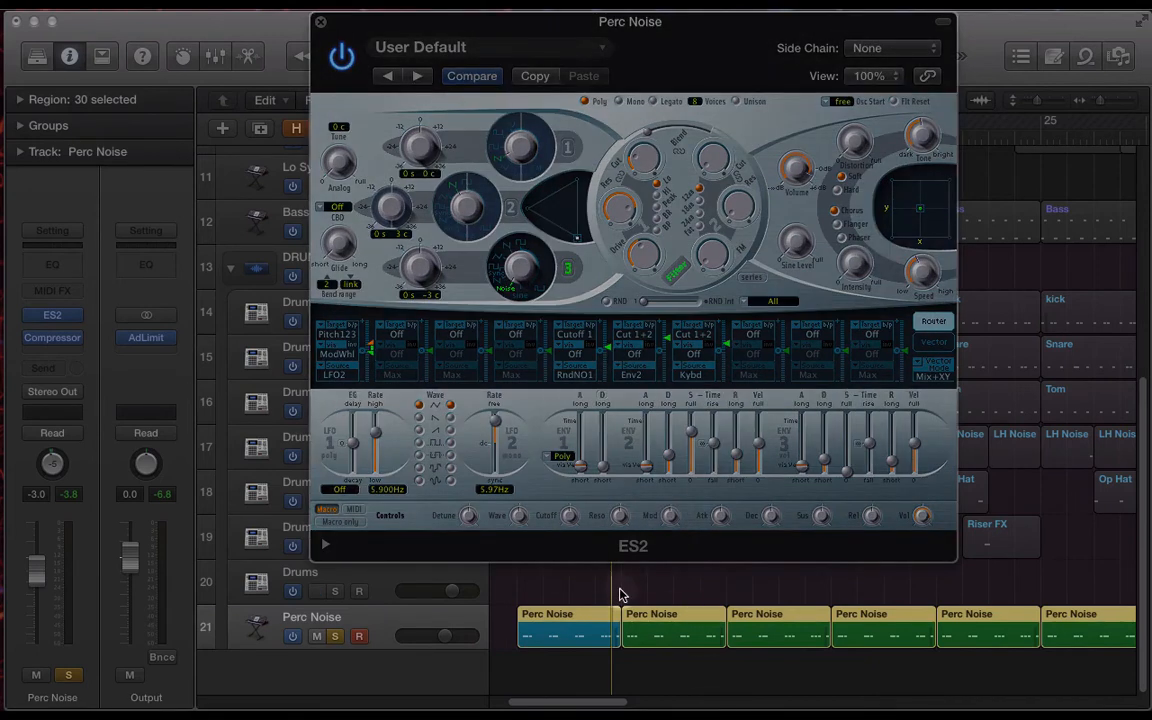
# Select the first Perc Noise region, listen to it and close the ES2 window.
pyautogui.click(568, 628)
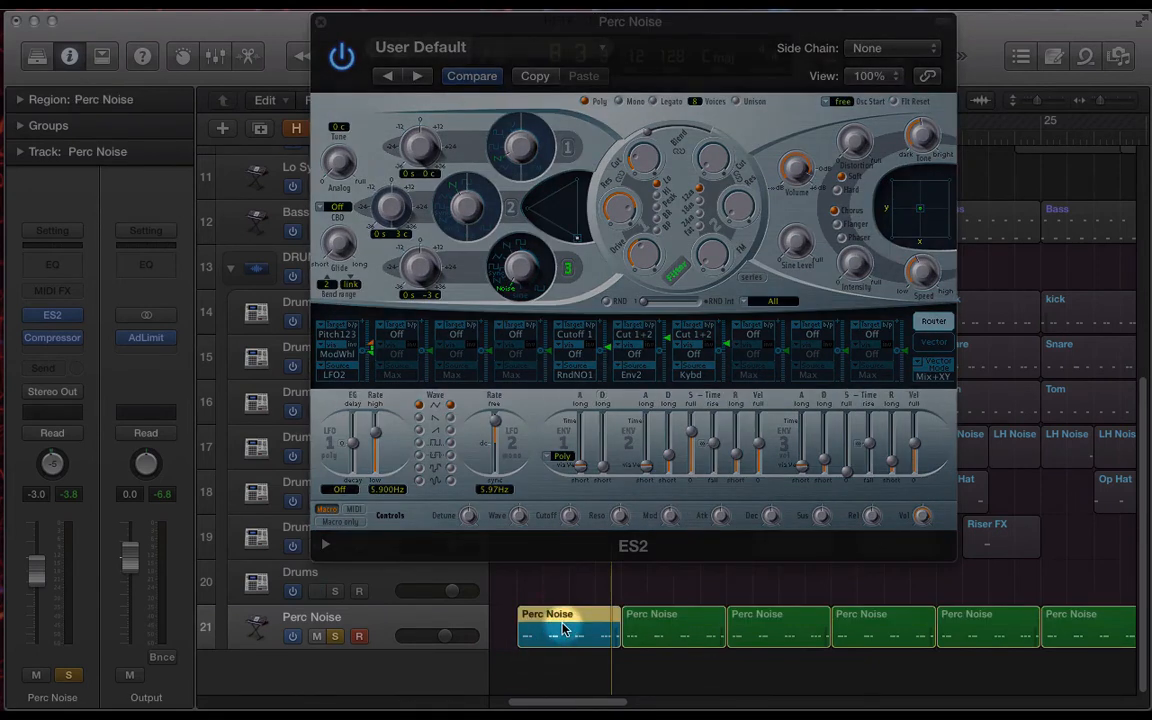
pyautogui.press('space')
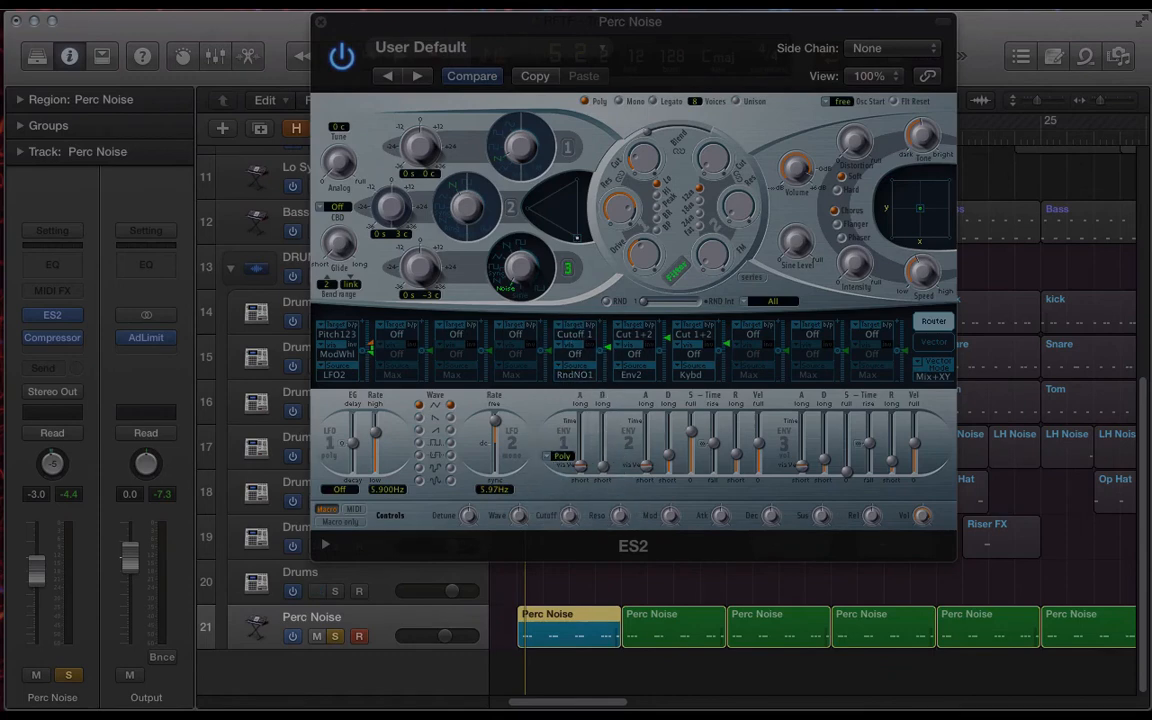
pyautogui.click(322, 22)
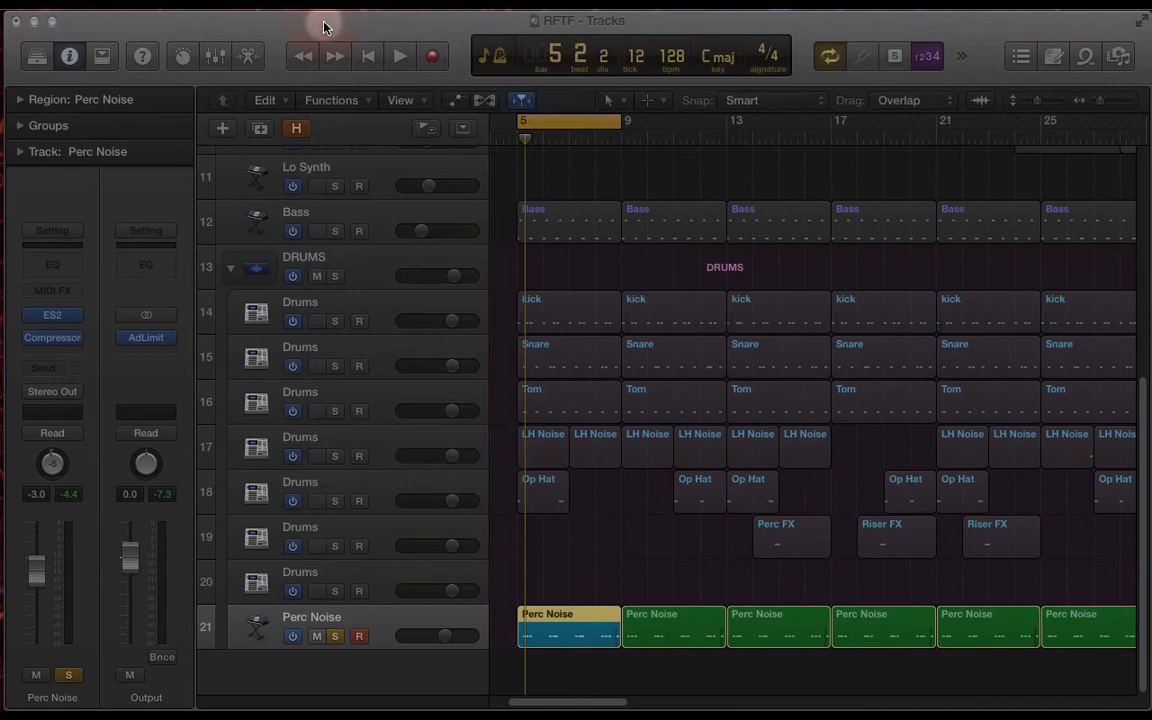
# Examine the Perc Noise track's Compressor settings while playing the loop and close the Compressor.
pyautogui.click(54, 341)
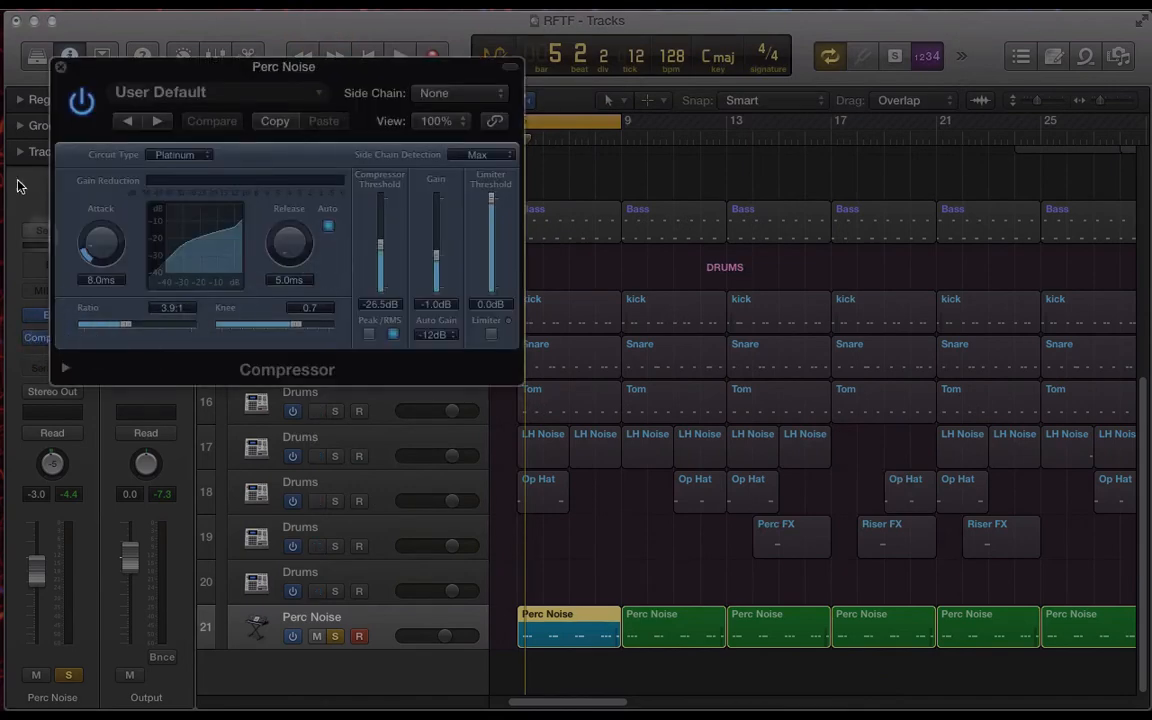
pyautogui.press('space')
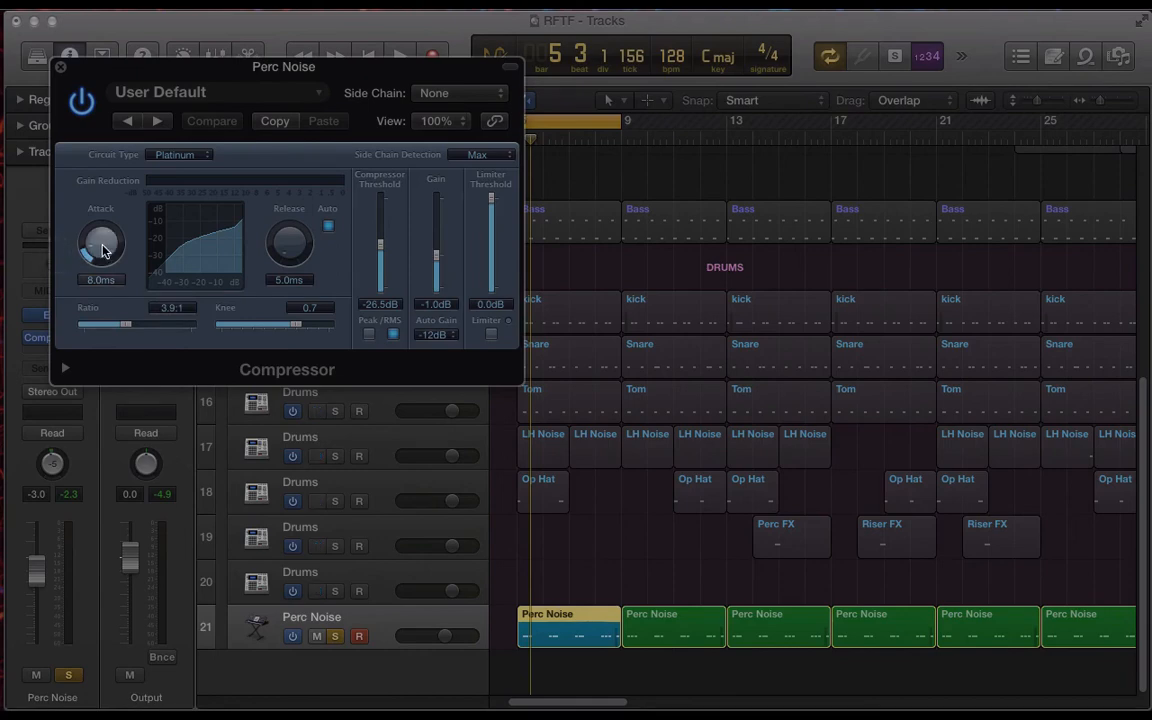
pyautogui.press('space')
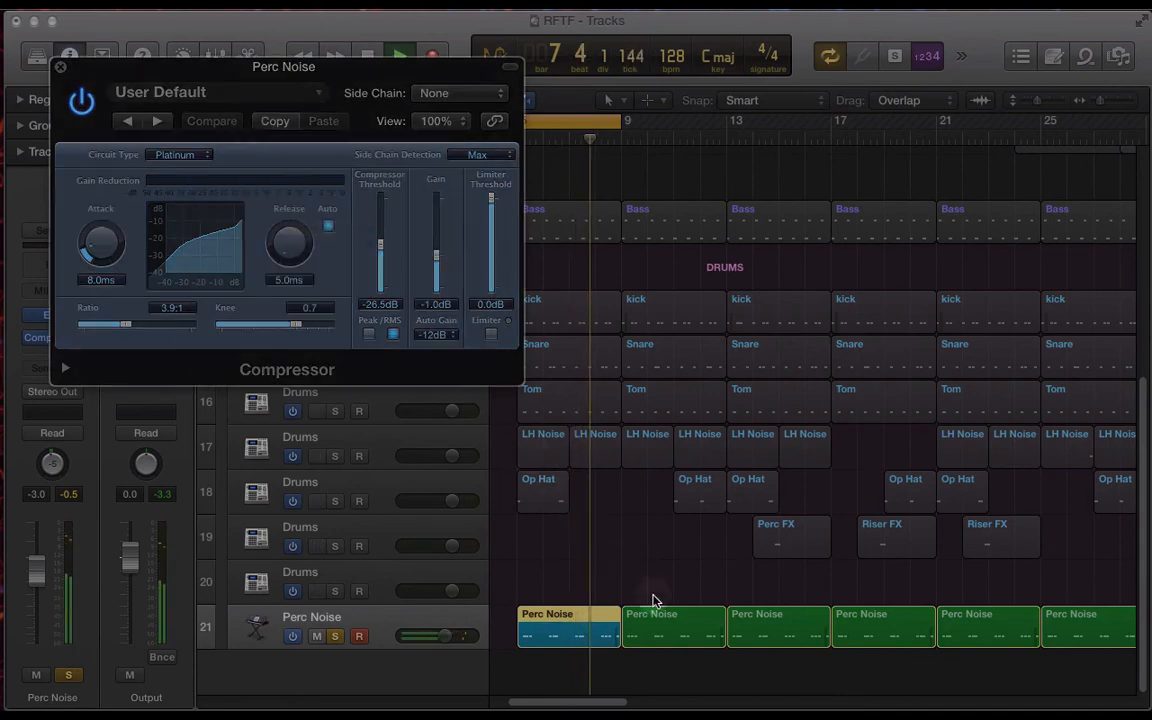
pyautogui.press('space')
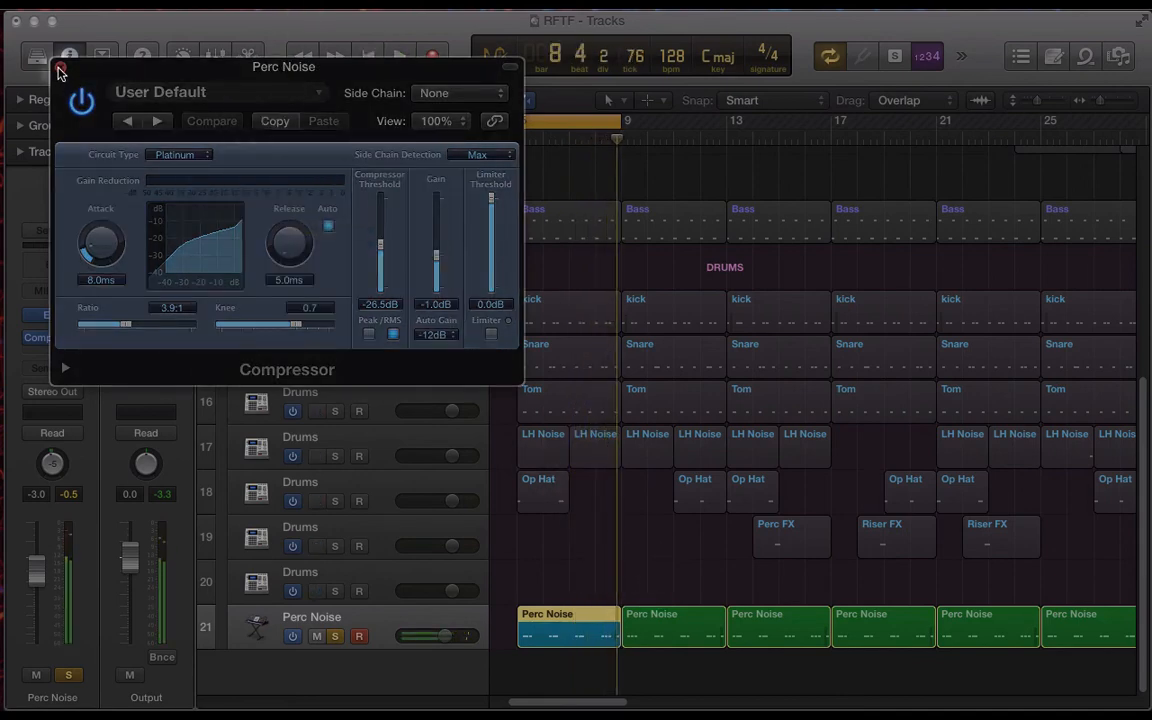
pyautogui.click(60, 67)
# Deselect the regions and show the whole song arrangement in the timeline.
pyautogui.click(545, 533)
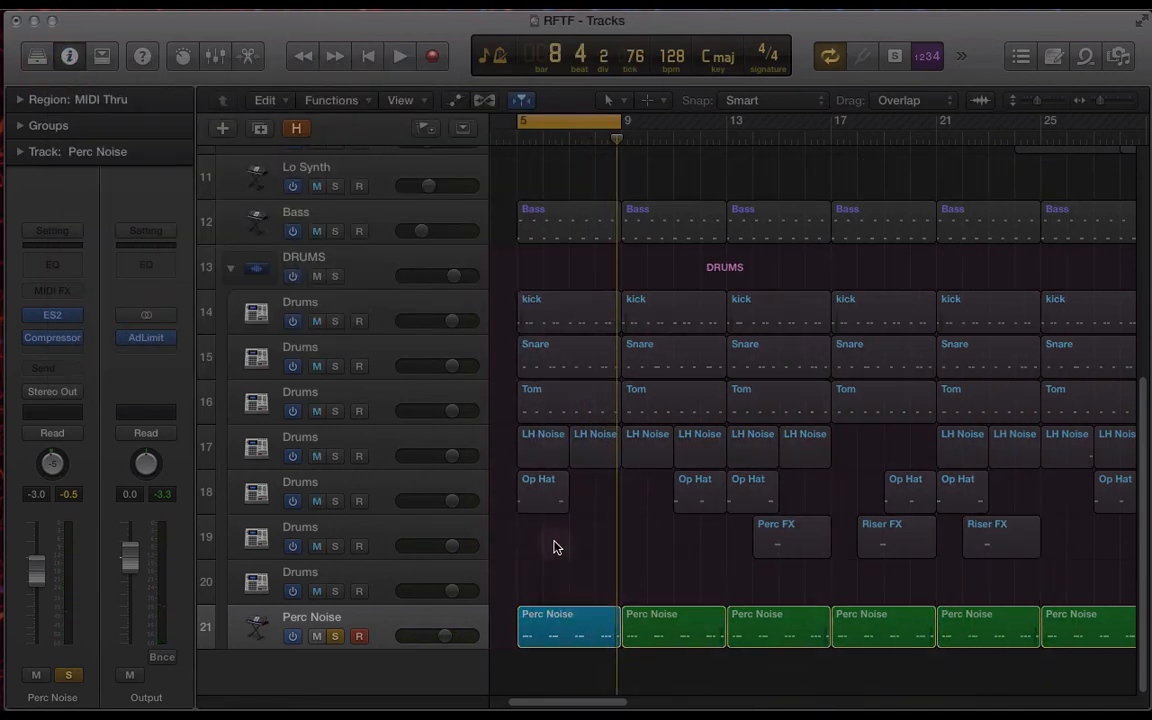
pyautogui.scroll(-10, 545, 533)
pyautogui.scroll(-1, 557, 547)
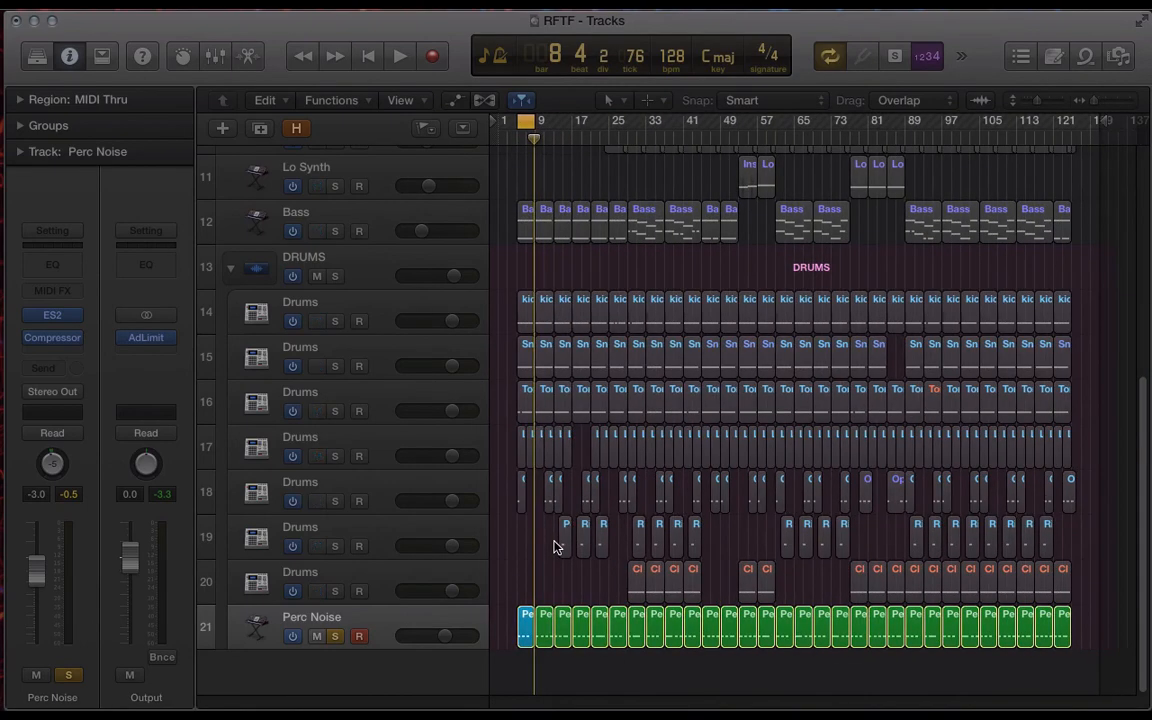